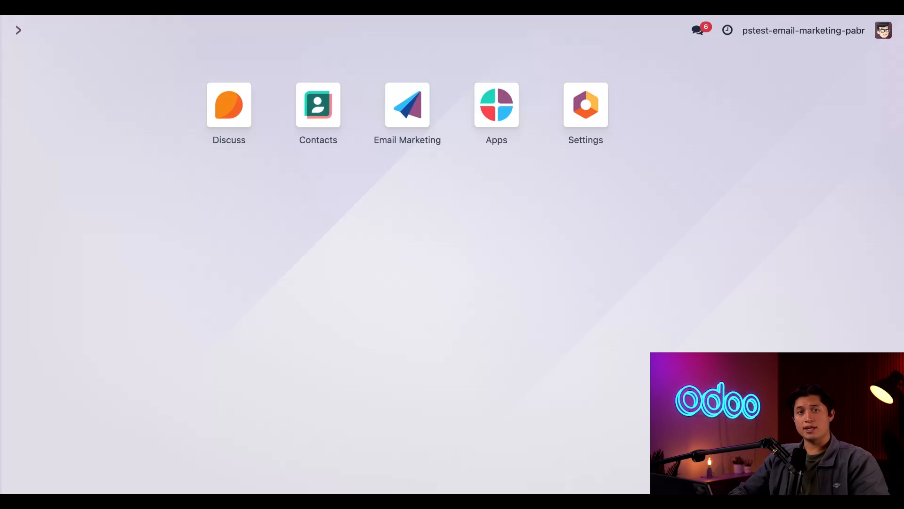
Step: Create a new mailing in Email Marketing using the Start From Scratch template
left_click(407, 104)
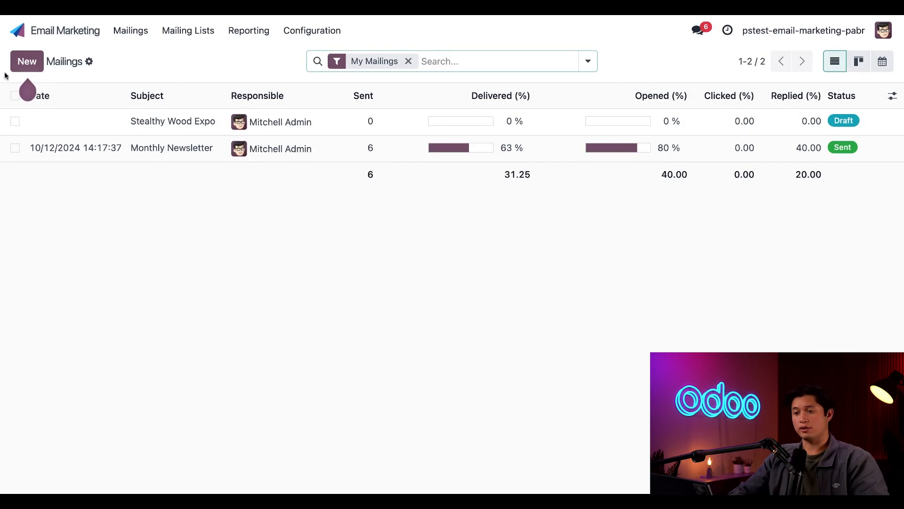
left_click(24, 62)
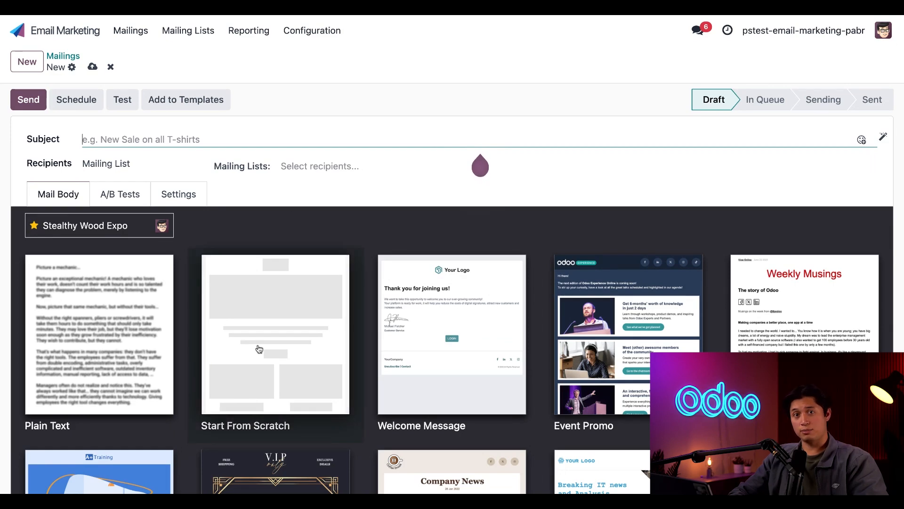
left_click(239, 322)
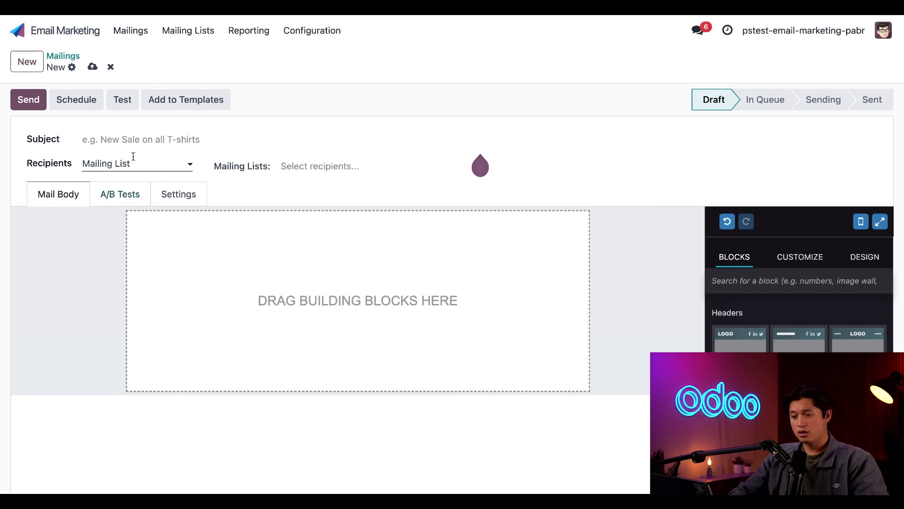
Step: Enter "Promo" as the subject of the mailing
left_click(140, 142)
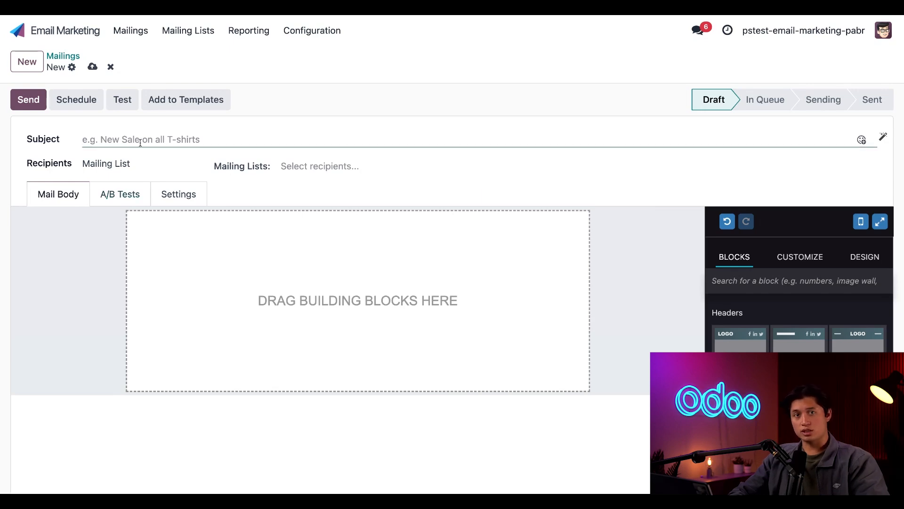
type("Prom")
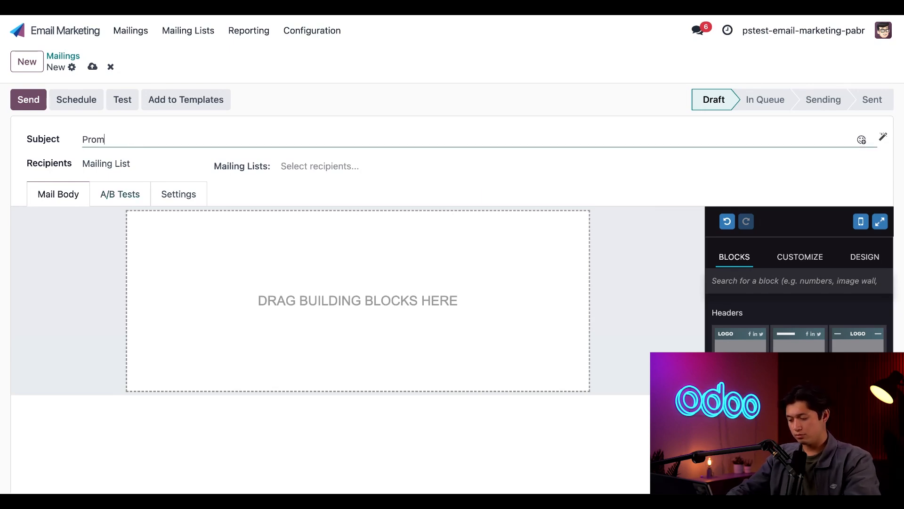
type("o")
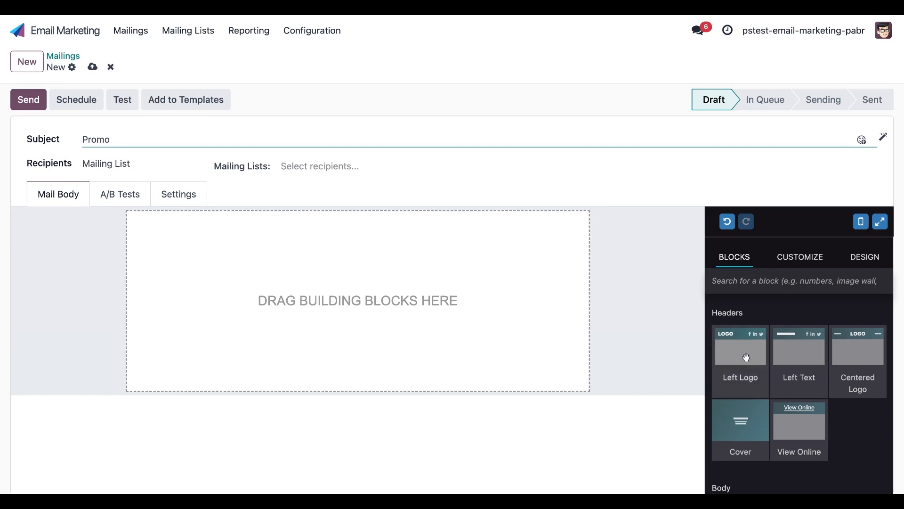
Step: Add a Left Logo header block to the empty mail body and replace its placeholder logo with the SW monogram image
left_click_drag(746, 357, 491, 266)
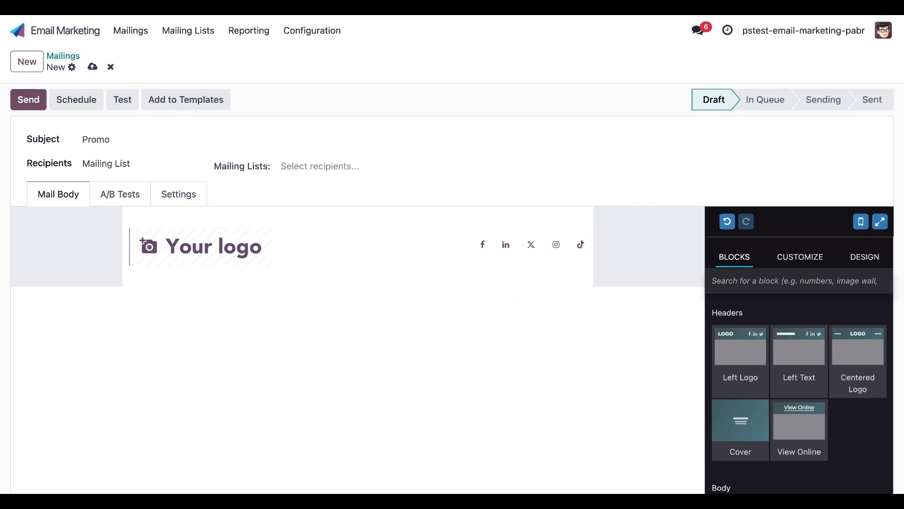
left_click(204, 251)
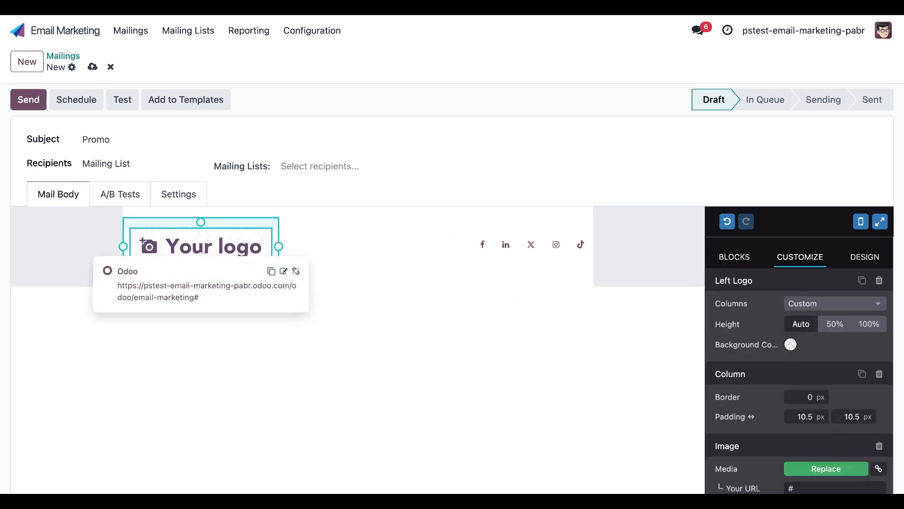
scroll(809, 426, "down", 1)
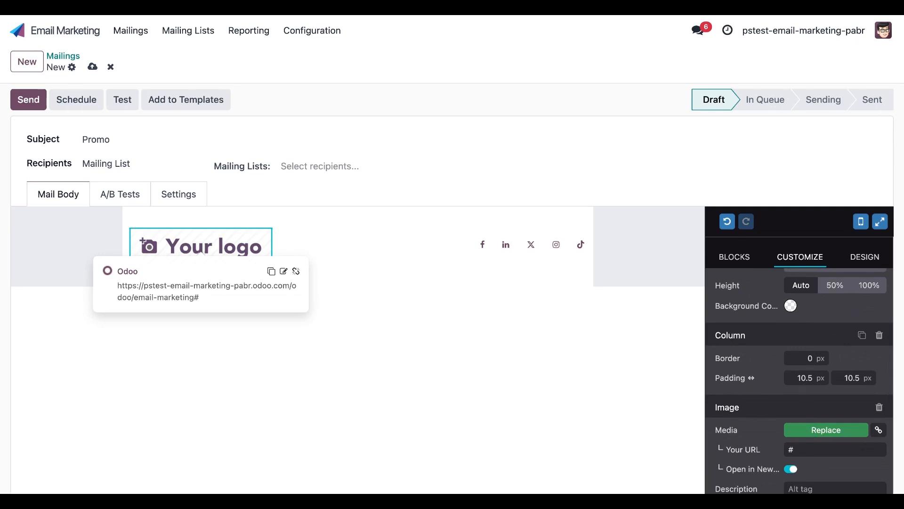
left_click(803, 431)
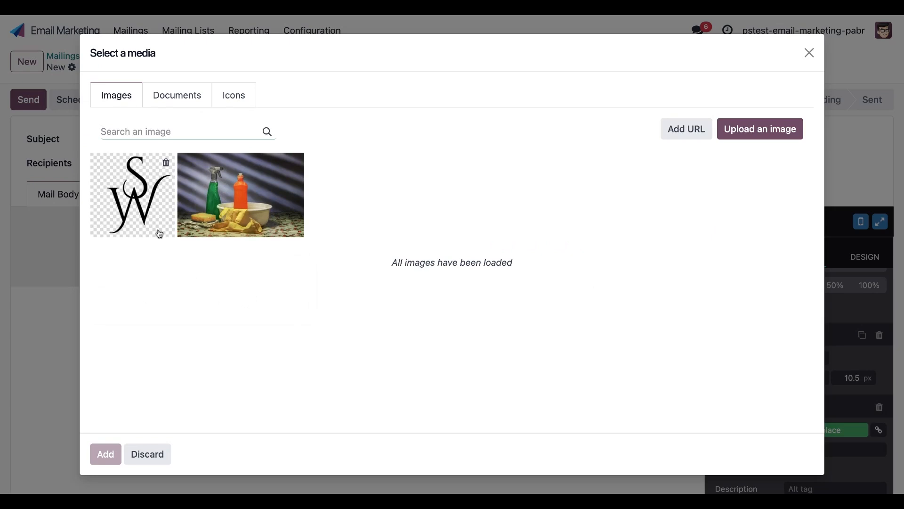
left_click(139, 201)
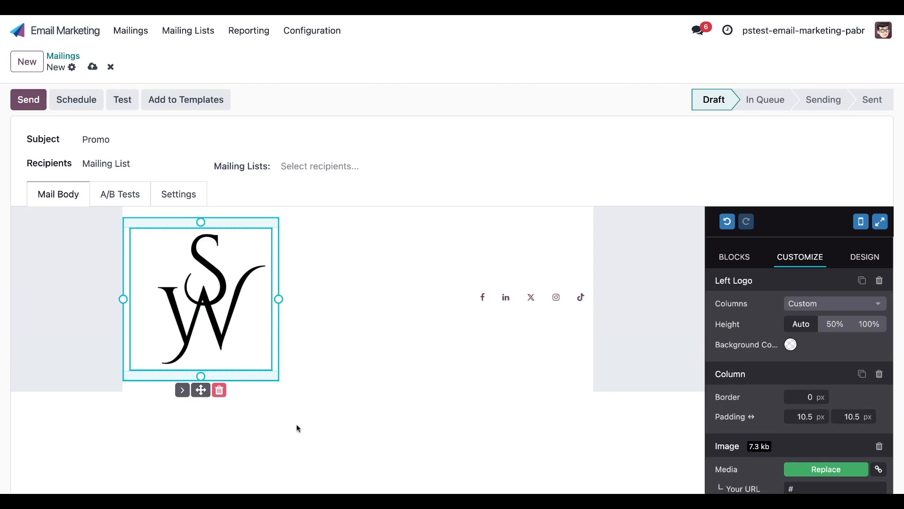
Step: Shrink the header's logo column to about half its width and delete the TikTok icon from the social media links
left_click_drag(276, 326, 205, 322)
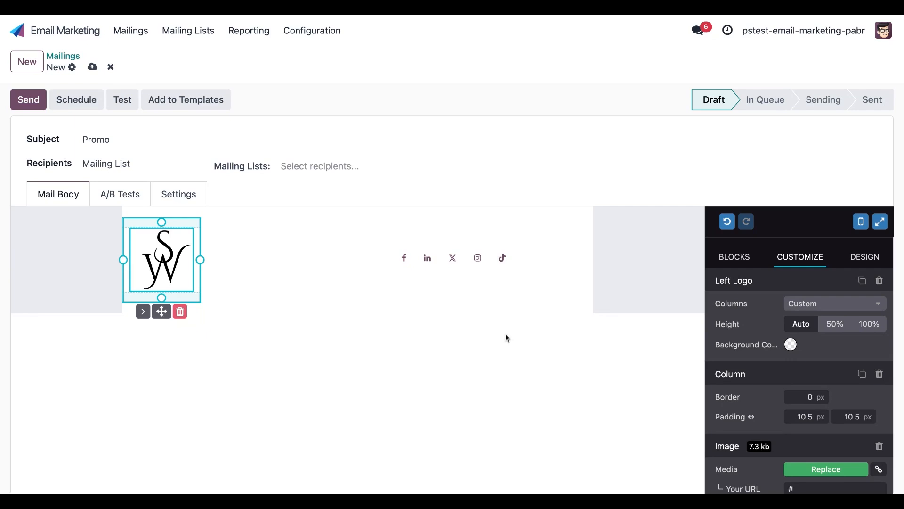
left_click(503, 258)
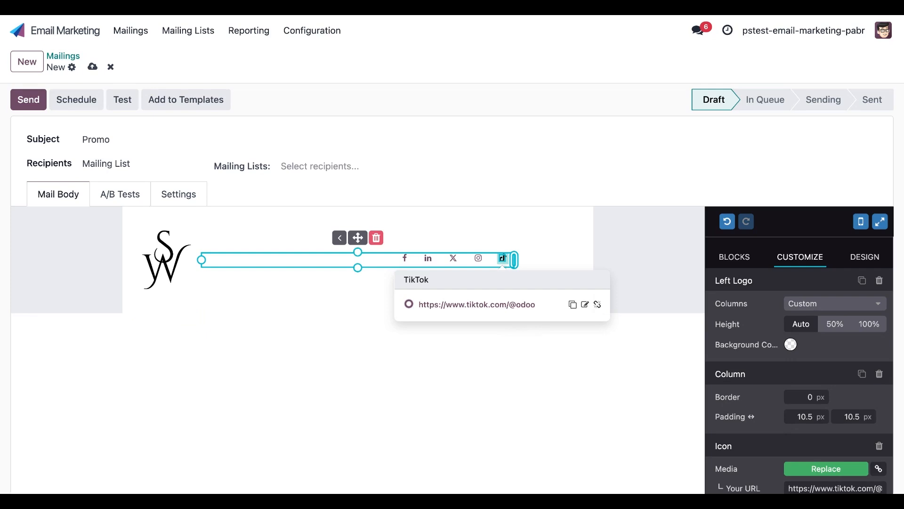
key("Right")
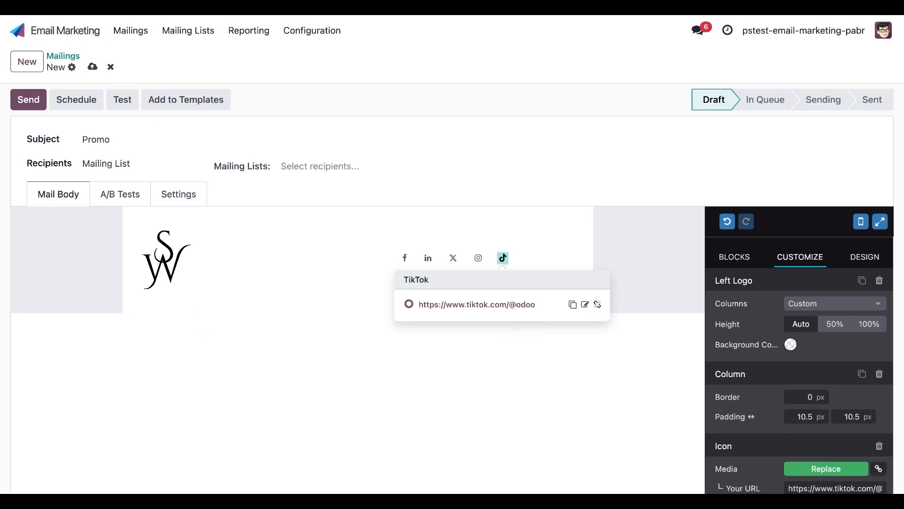
key("BackSpace")
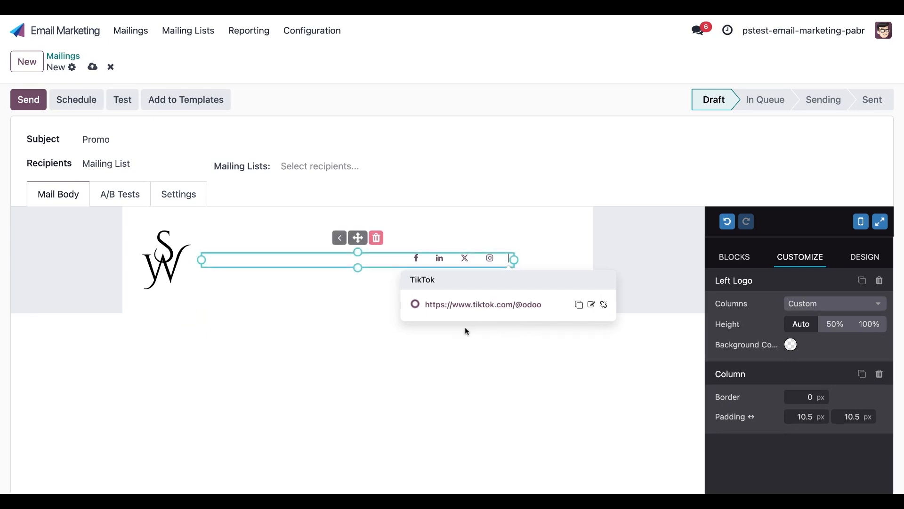
left_click(416, 258)
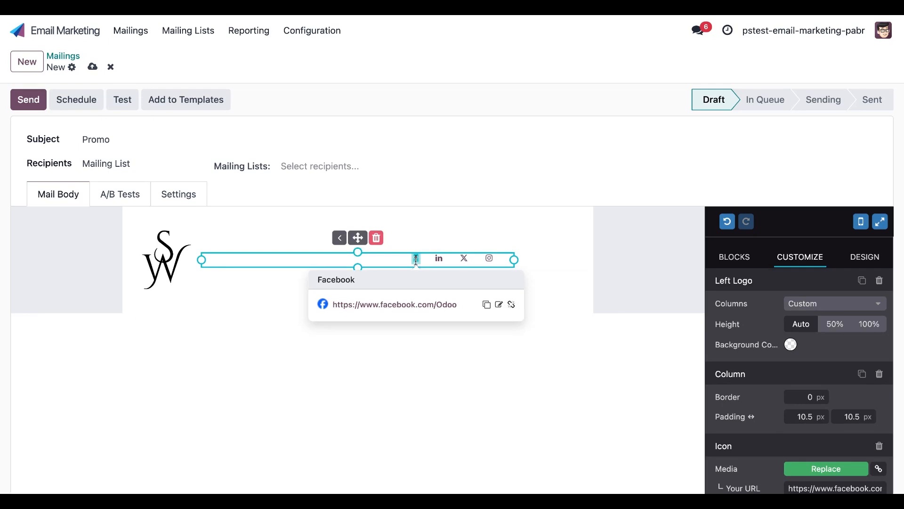
scroll(828, 379, "down", 1)
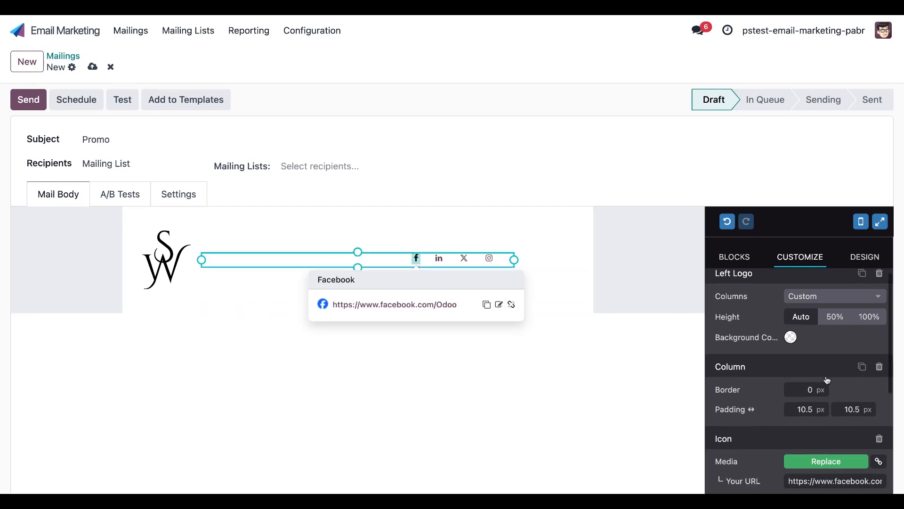
scroll(827, 379, "down", 3)
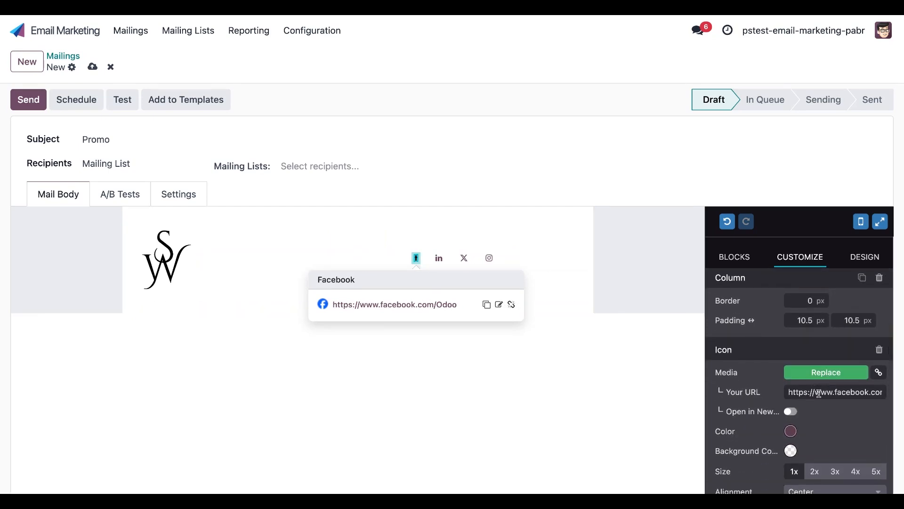
left_click(819, 393)
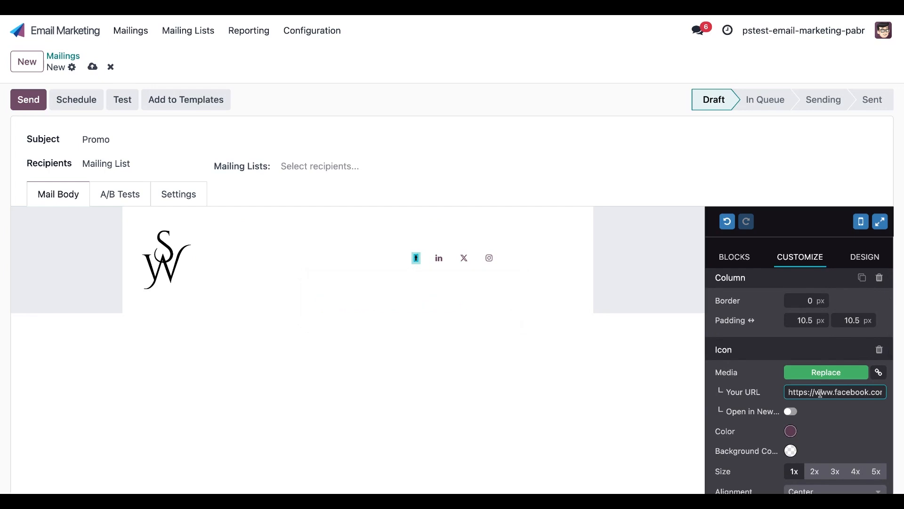
key("Right")
key("Right")
key("Right")
key("Right")
key("Right")
key("Right")
key("Right")
key("Right")
key("Right")
key("Right")
key("Right")
key("Right")
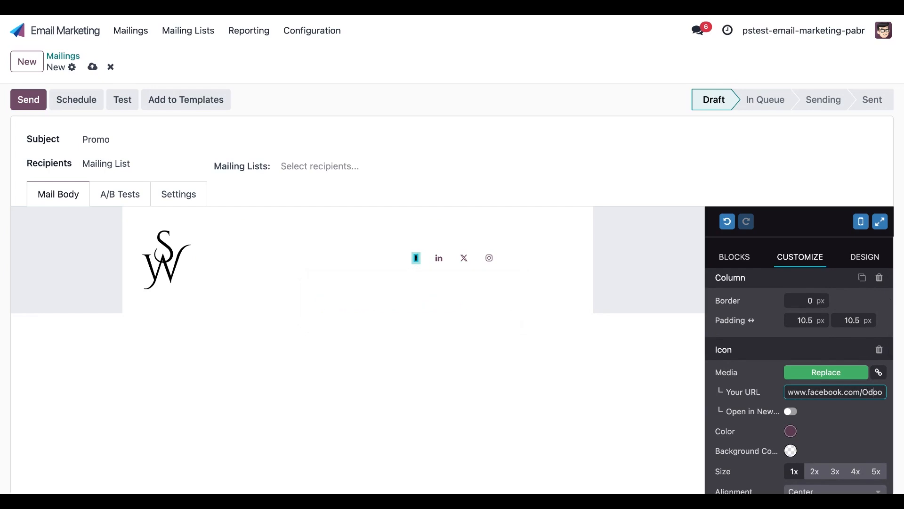
key("BackSpace")
key("BackSpace")
key("BackSpace")
key("BackSpace")
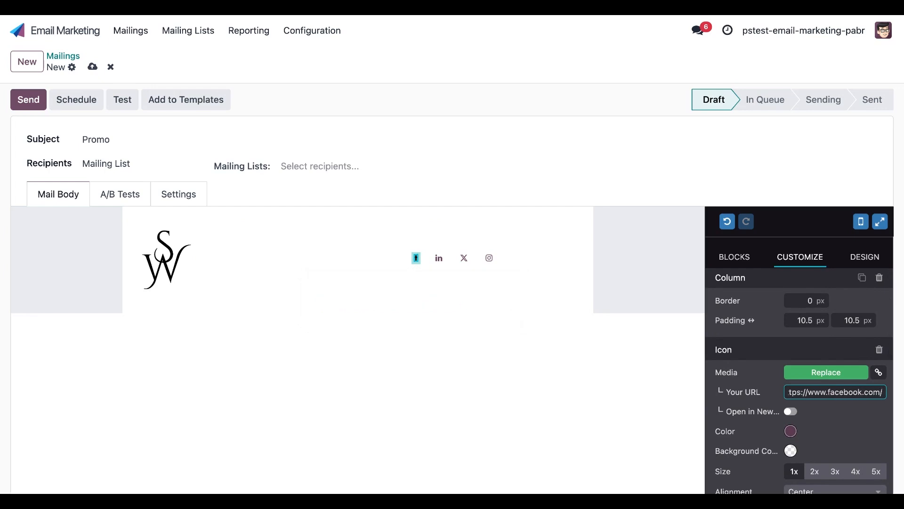
type("stealthyew")
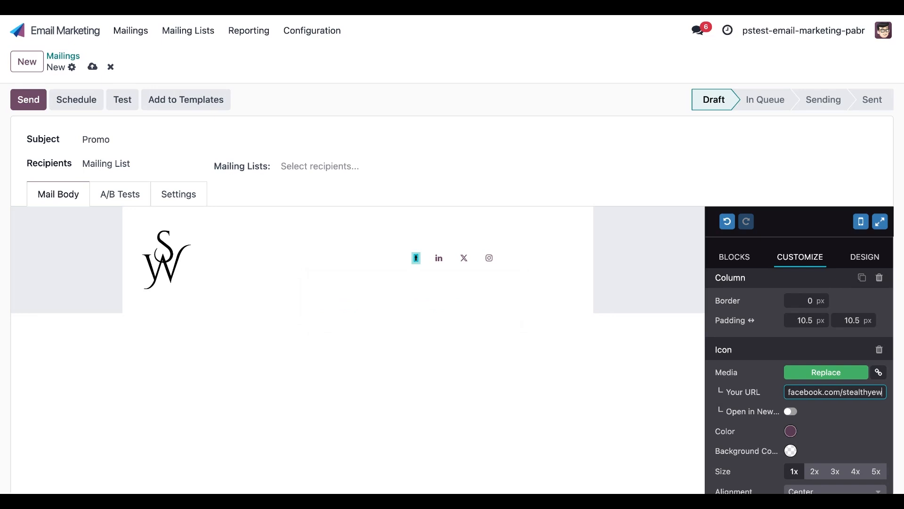
key("BackSpace")
key("BackSpace")
type("wood")
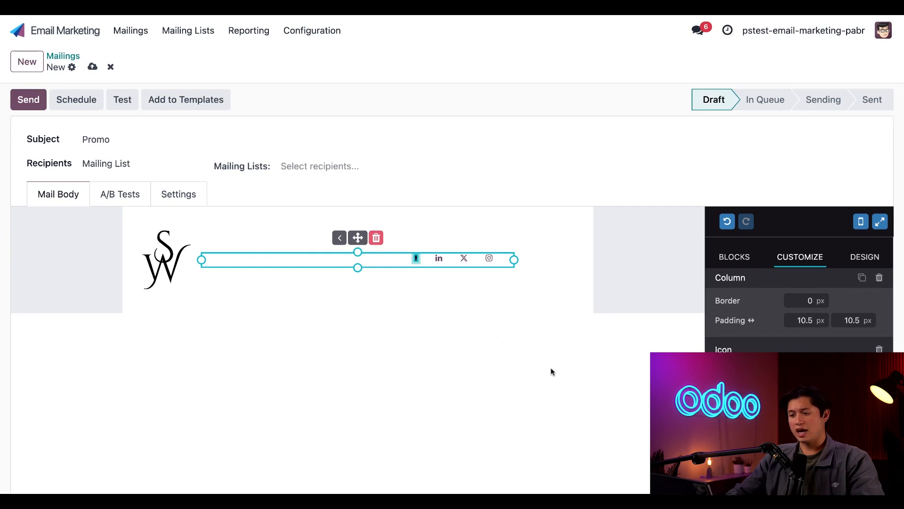
left_click(417, 259)
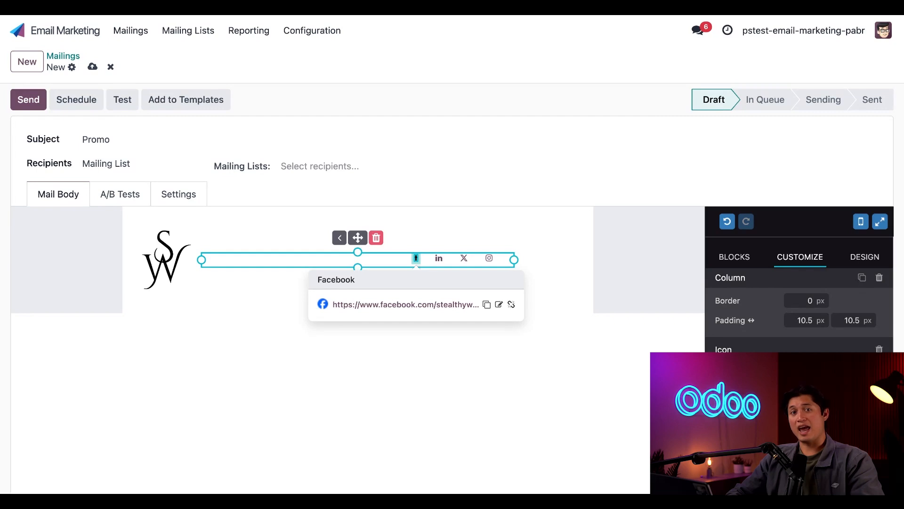
Step: Add a Cover block directly below the logo header in the mail body
left_click(502, 197)
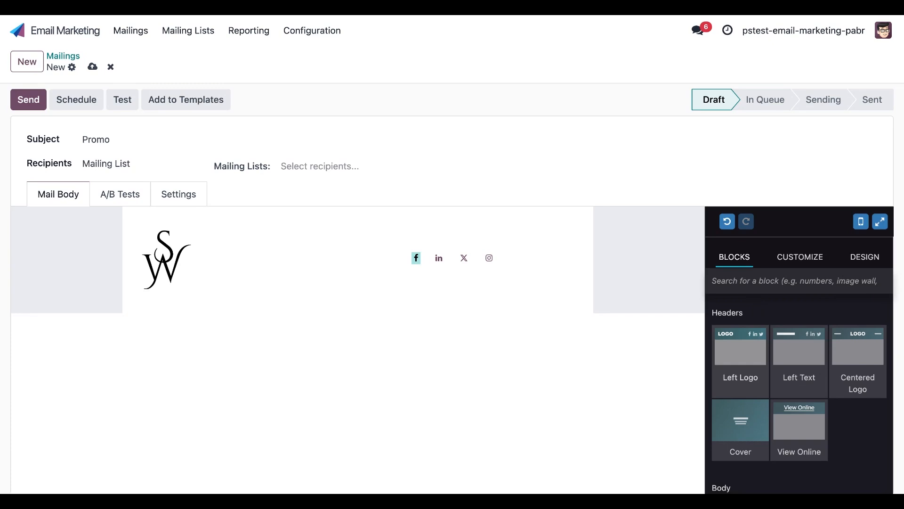
left_click_drag(740, 419, 518, 380)
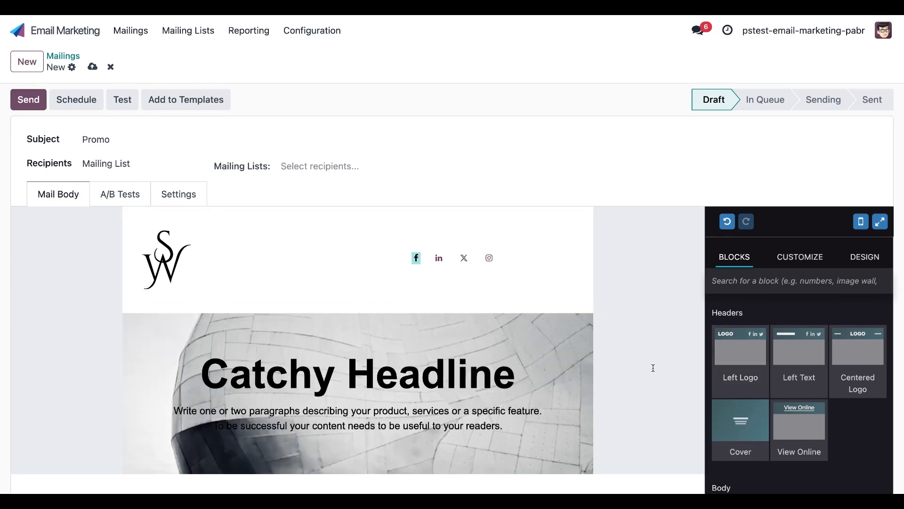
scroll(653, 368, "down", 3)
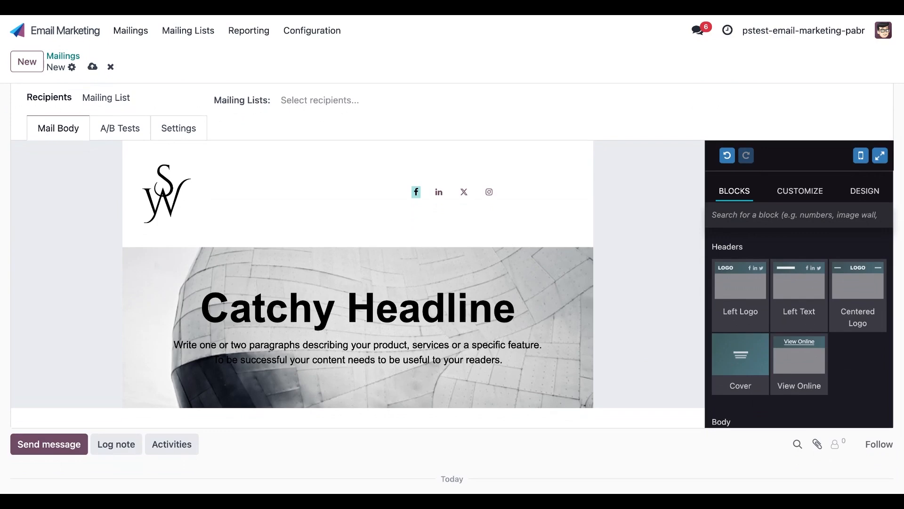
Step: Apply the EarlyBird filter and a semi-transparent grey color filter to the Cover block's background image
left_click(552, 380)
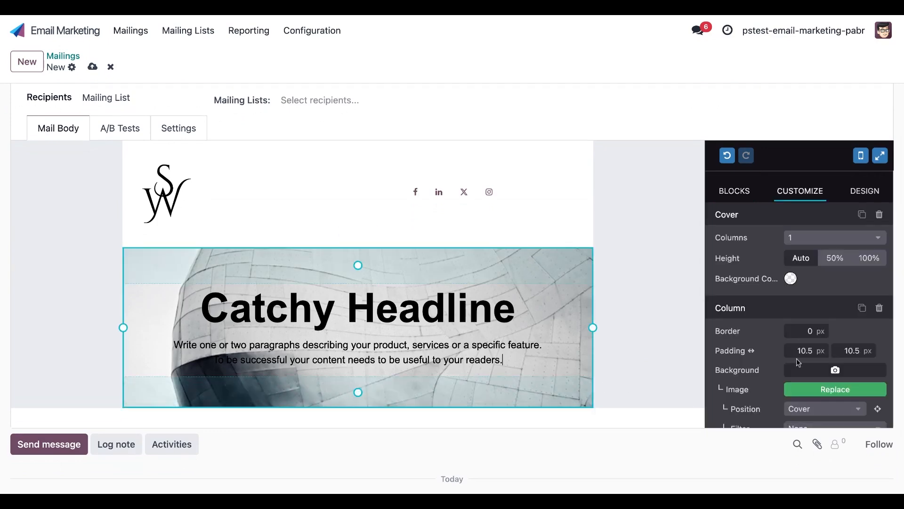
scroll(799, 363, "down", 1)
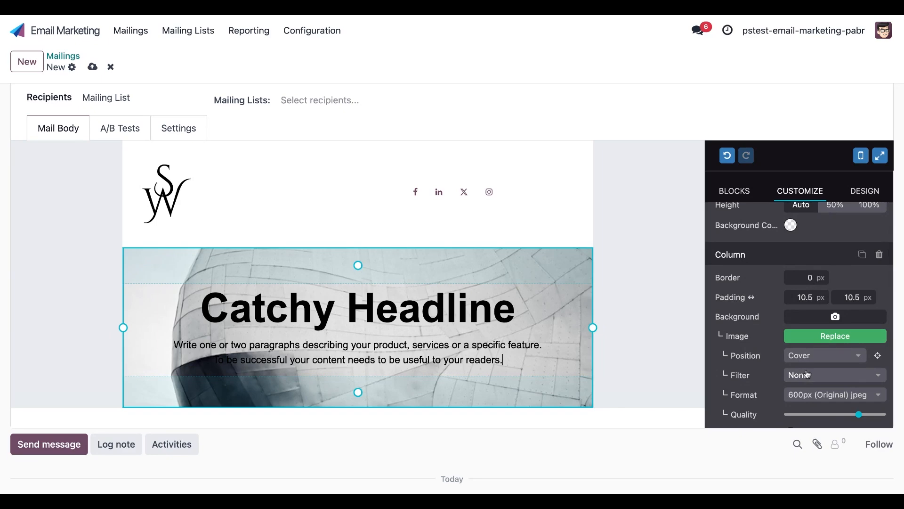
scroll(808, 374, "down", 2)
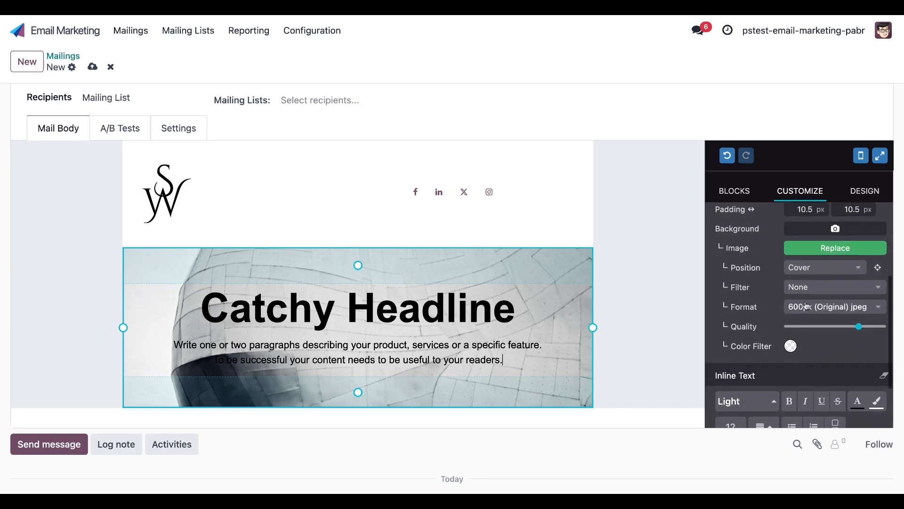
left_click(808, 294)
scroll(771, 393, "down", 1)
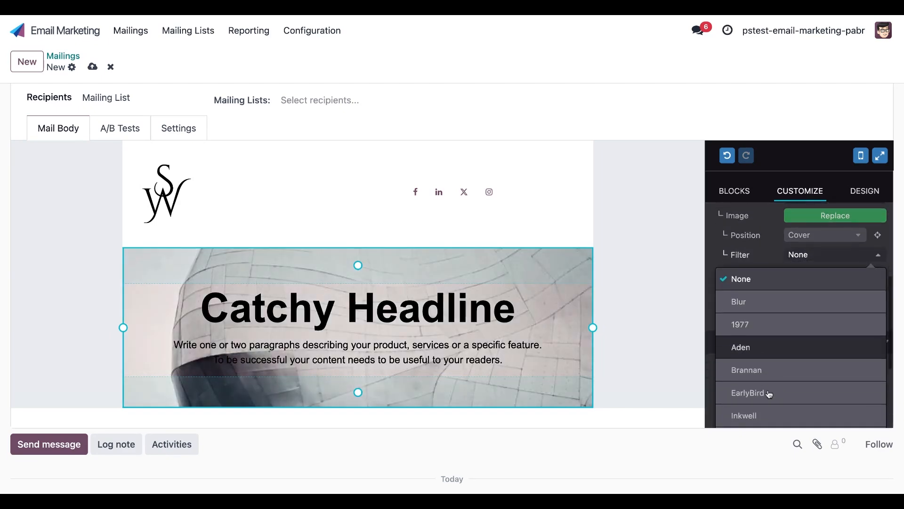
left_click(773, 391)
scroll(774, 369, "down", 1)
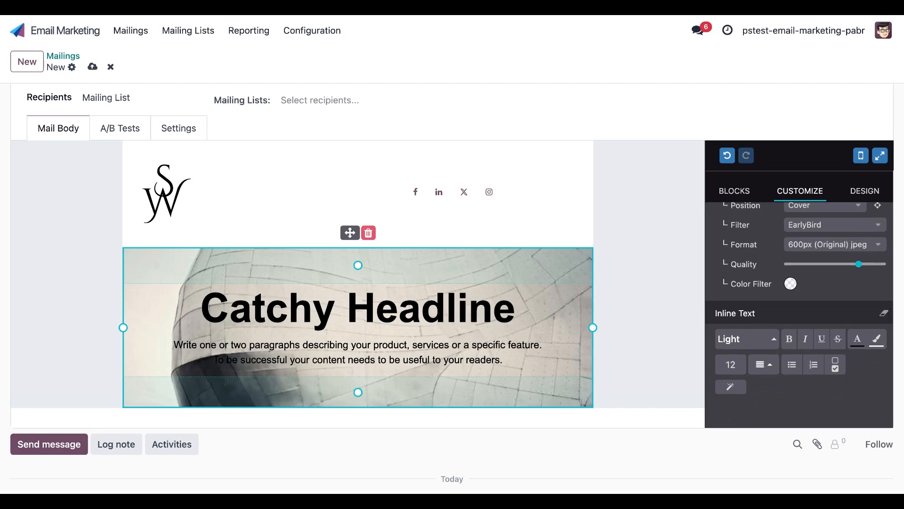
left_click(790, 283)
left_click(758, 393)
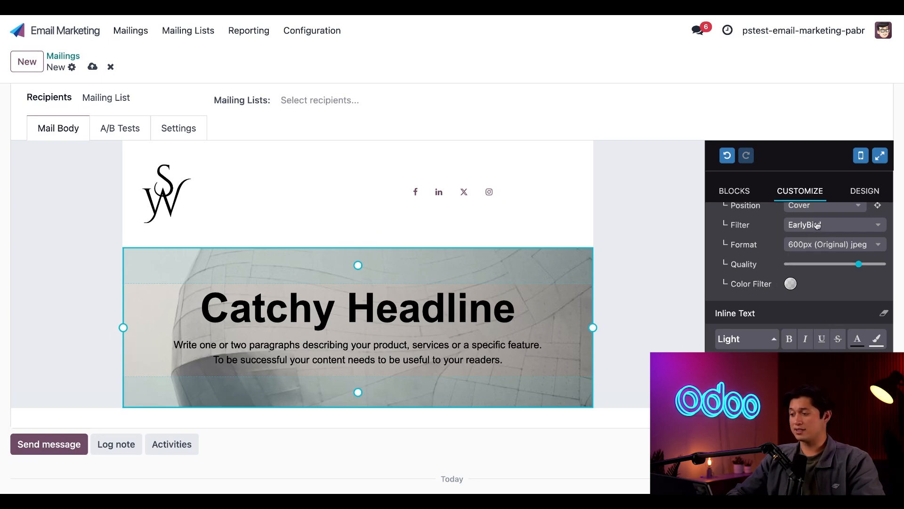
Step: Set the Heading 1 font to Georgia in the mailing's design options
left_click(865, 191)
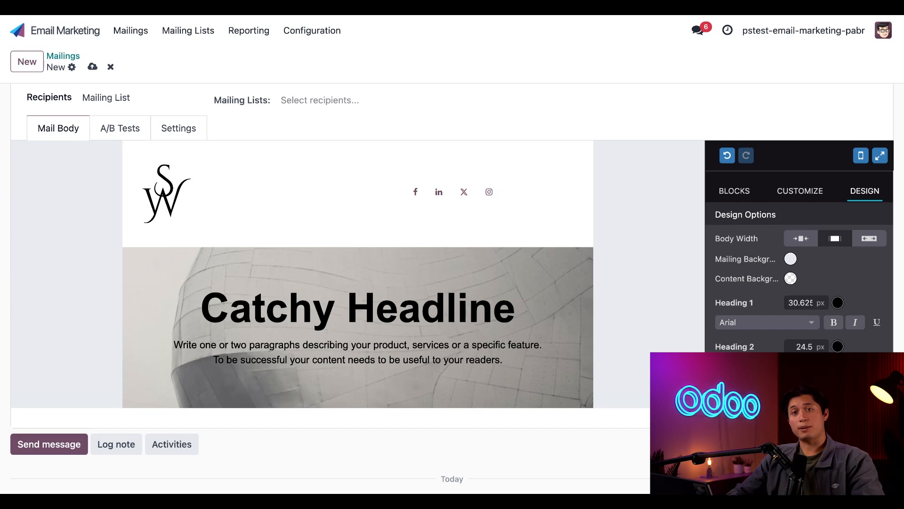
left_click(799, 324)
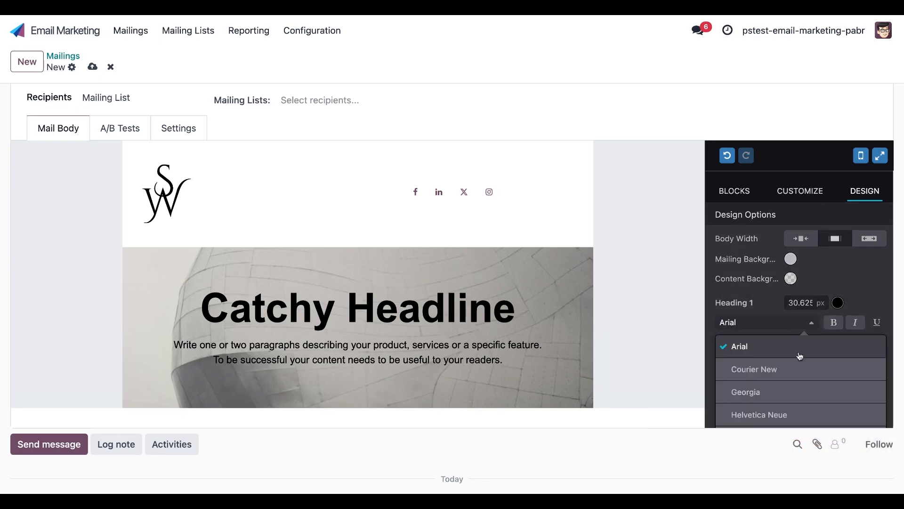
scroll(800, 358, "down", 2)
left_click(775, 335)
scroll(775, 335, "down", 1)
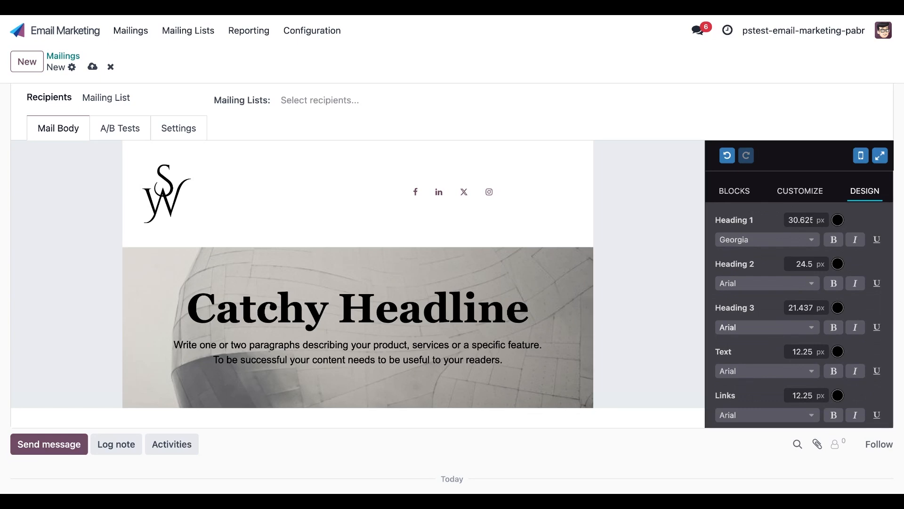
Step: Set the mailing background to a muted light blue and the content background to dark grey
scroll(791, 262, "up", 3)
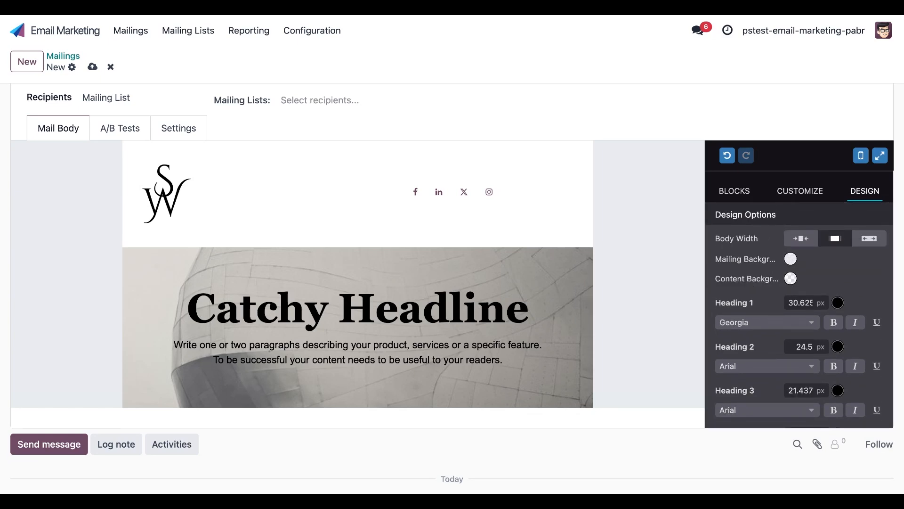
left_click(791, 260)
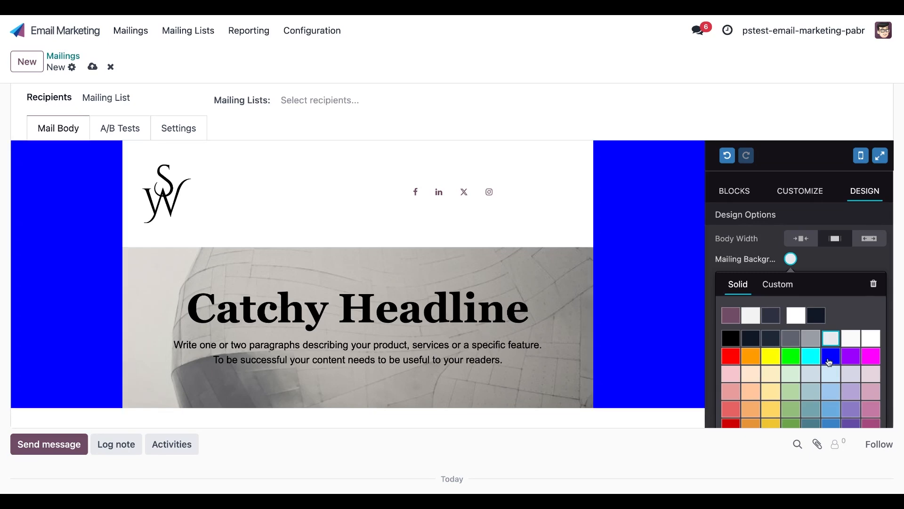
left_click(819, 395)
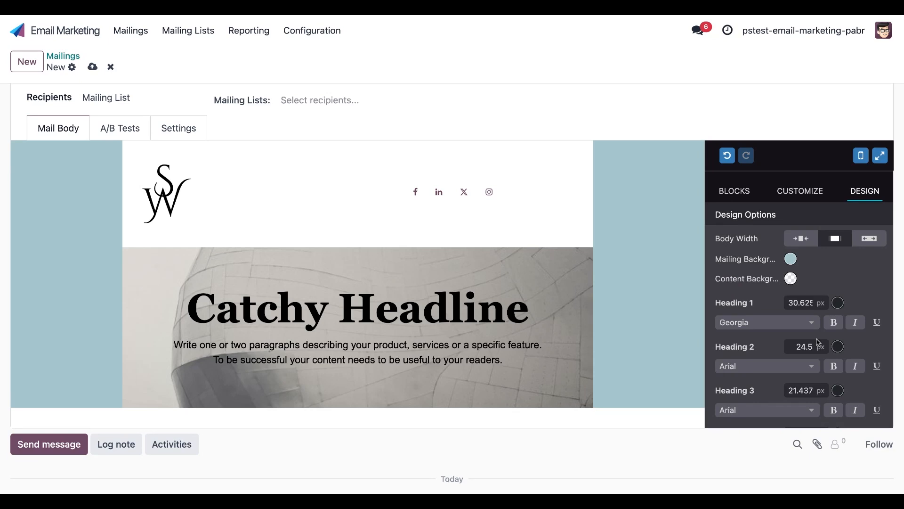
left_click(791, 279)
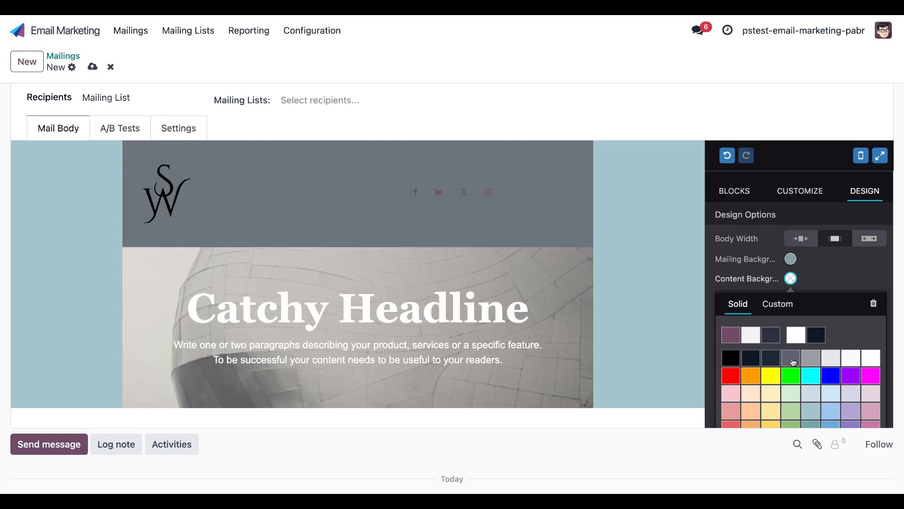
left_click(794, 361)
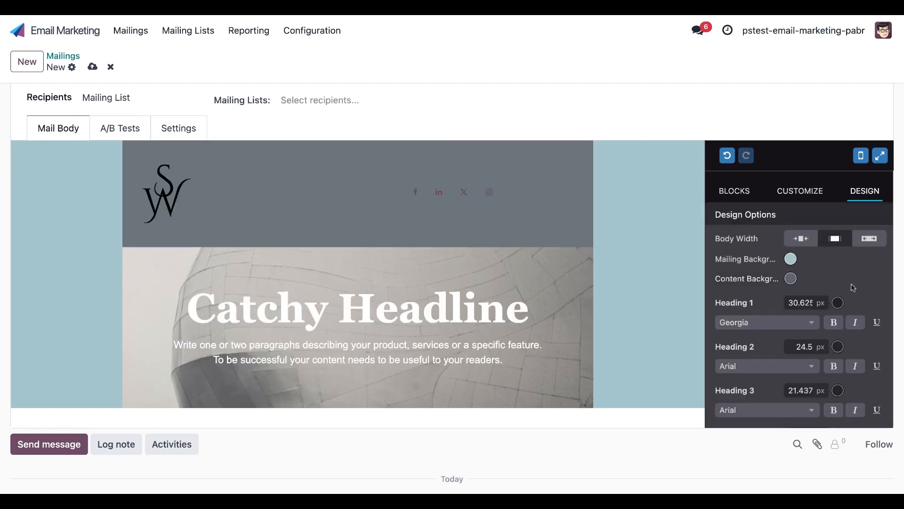
Step: Copy the hex code #A5C6CE from the mailing background's custom color
scroll(854, 287, "down", 2)
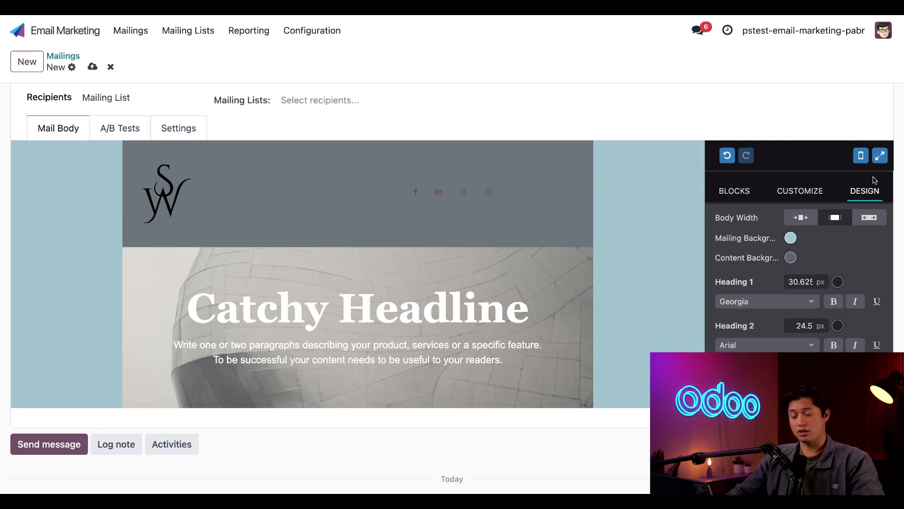
left_click(791, 239)
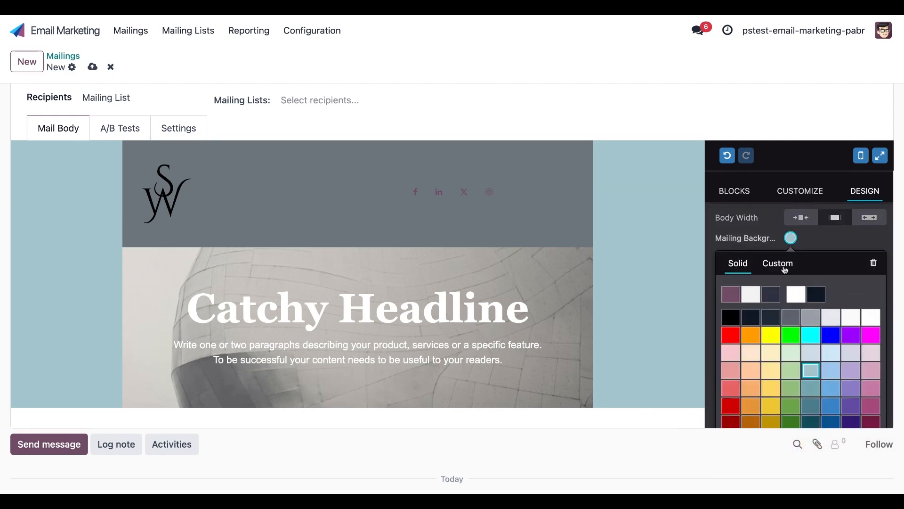
left_click(785, 266)
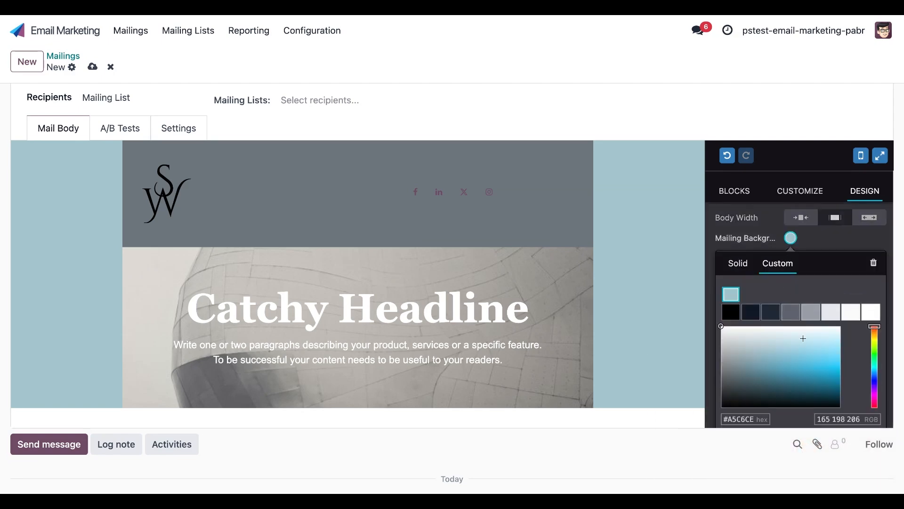
scroll(754, 325, "down", 2)
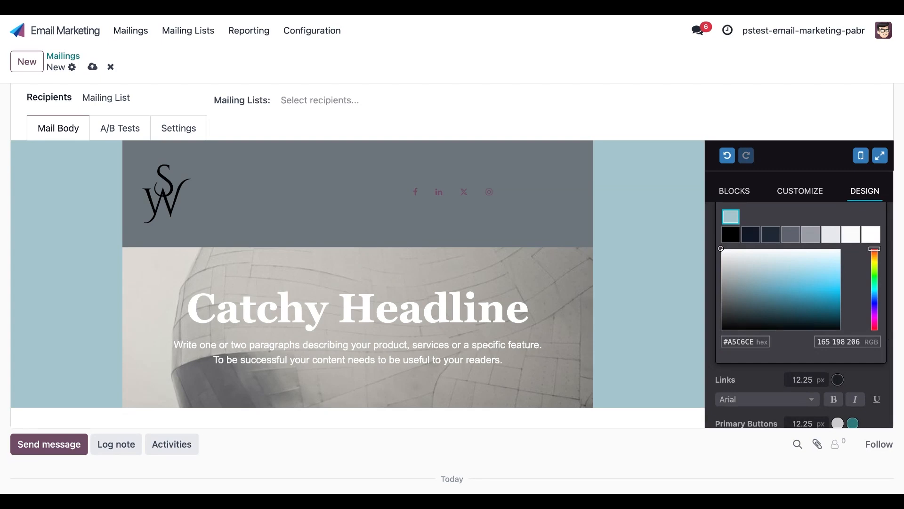
key("super+a")
key("ctrl+c")
Step: Apply the copied custom color #A5C6CE as the Left Logo header's background so it matches the mailing background
left_click(552, 278)
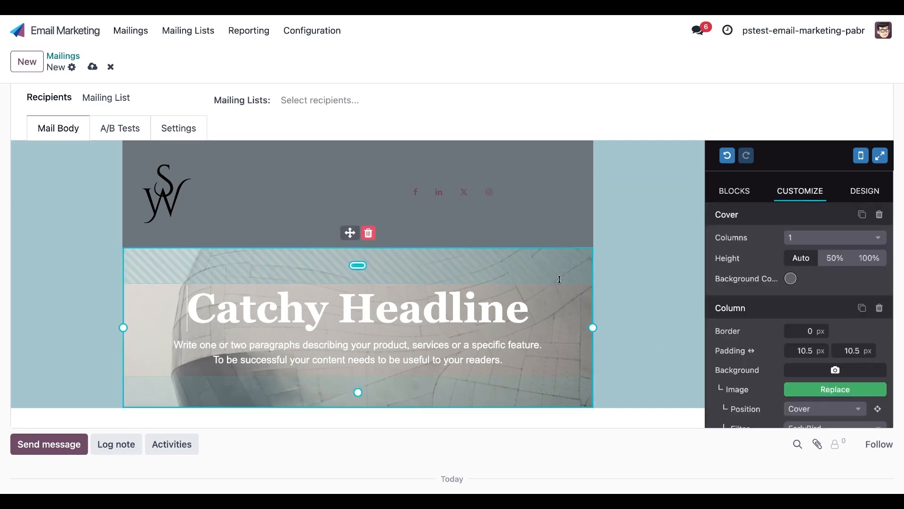
left_click(557, 227)
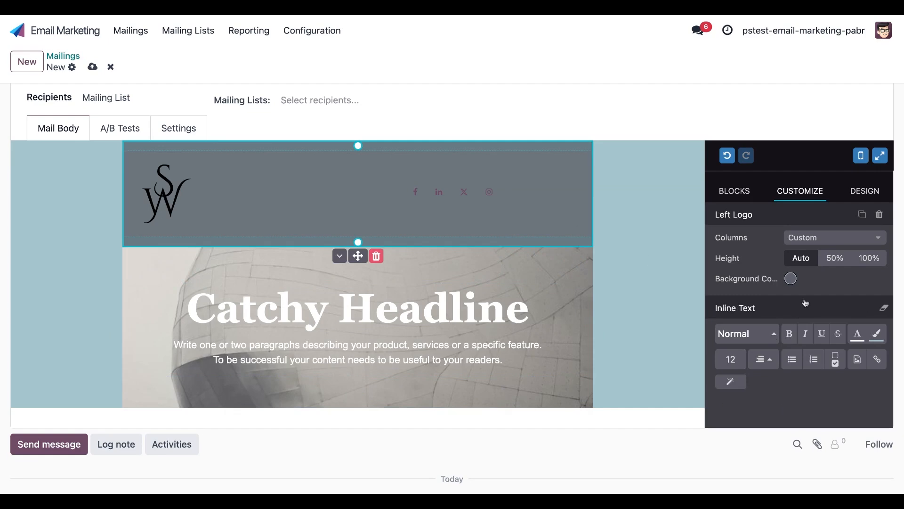
left_click(791, 279)
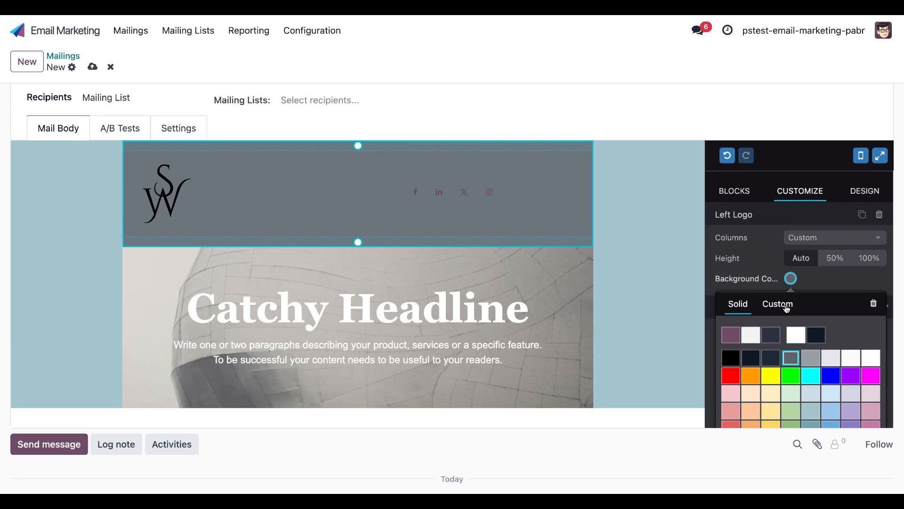
left_click(787, 307)
scroll(777, 358, "down", 1)
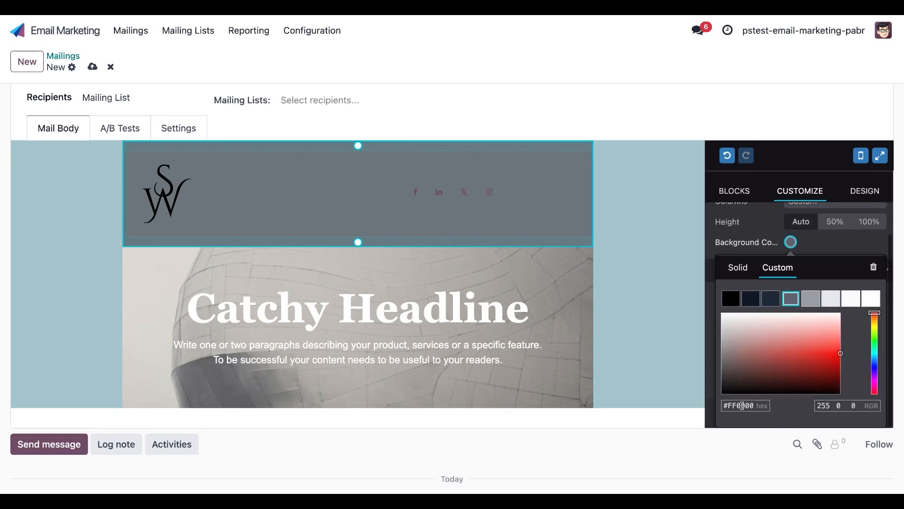
triple_click(742, 406)
key("ctrl+v")
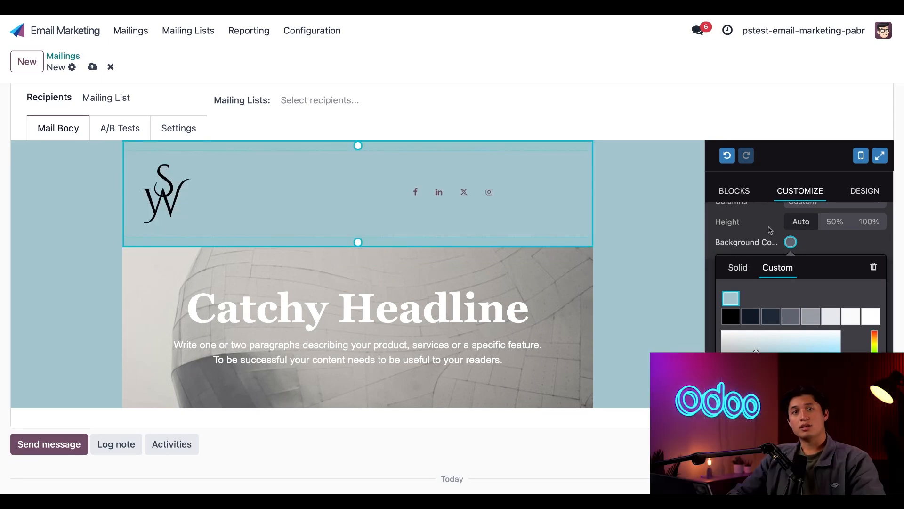
Step: Add a Columns block directly below the Cover block in the mail body
left_click(734, 189)
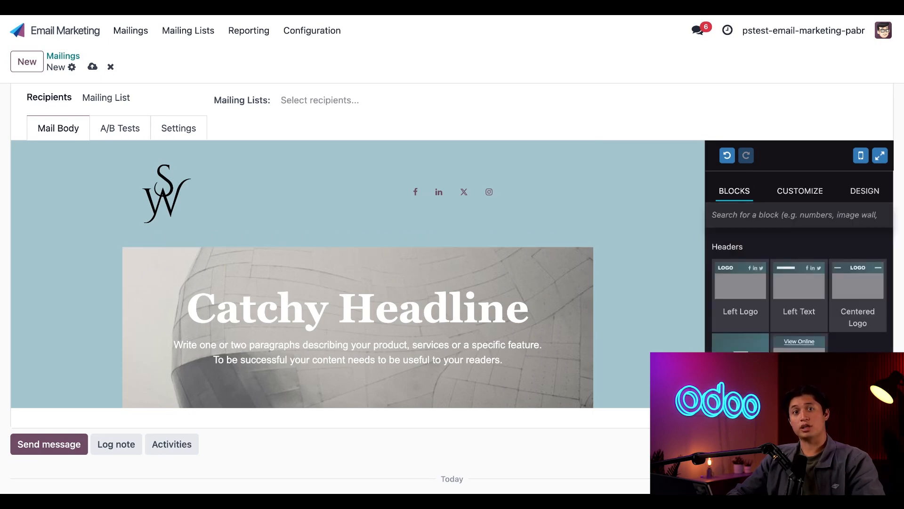
scroll(818, 322, "down", 3)
scroll(818, 322, "down", 5)
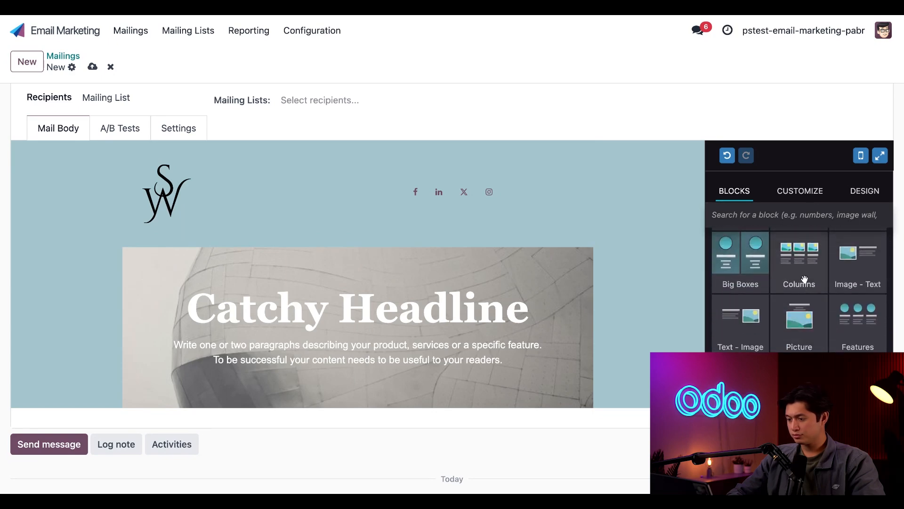
left_click_drag(802, 281, 575, 414)
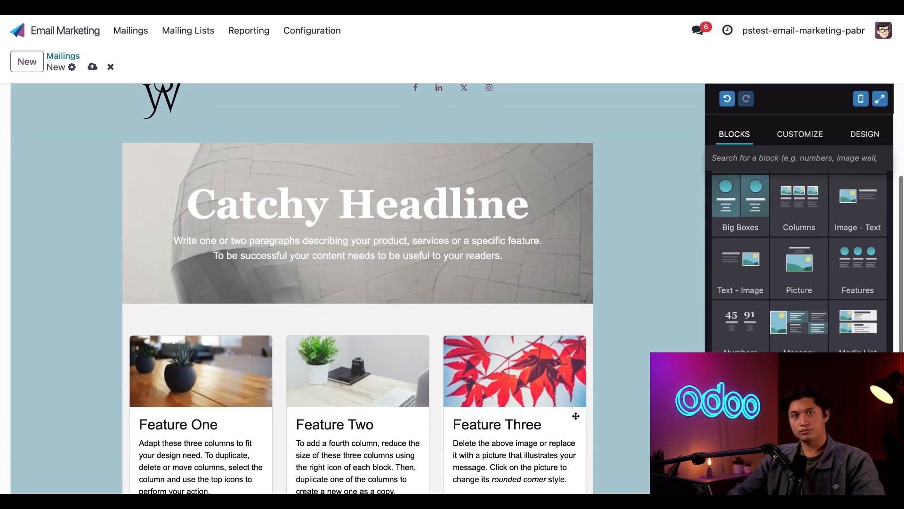
scroll(622, 373, "down", 1)
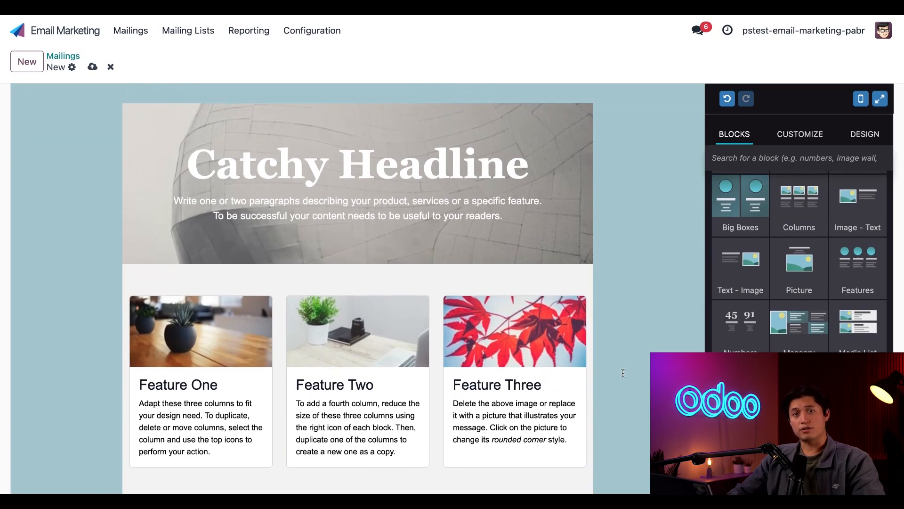
scroll(623, 373, "down", 1)
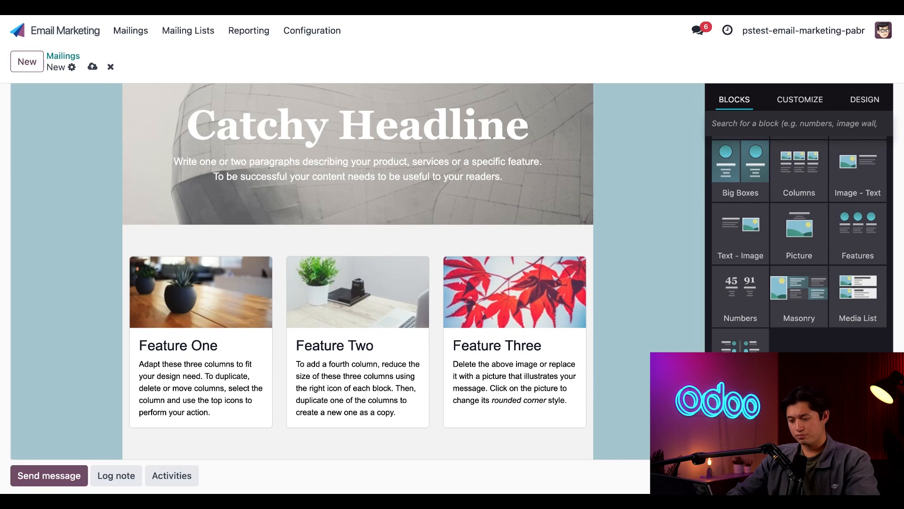
Step: Retitle the first column "Mahogany Table" and replace its description with "Brand new, fully-modular mahogany tables in a variety of sizes."
triple_click(178, 346)
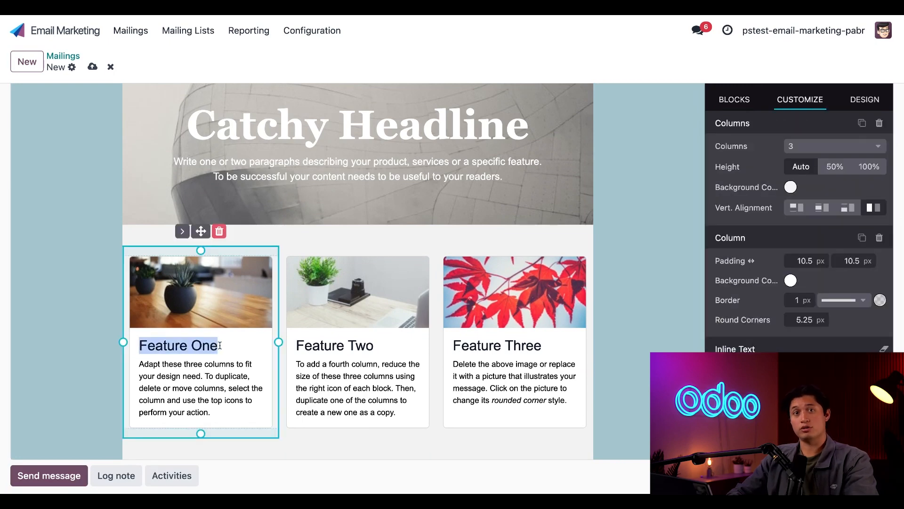
type("Mahogany Table")
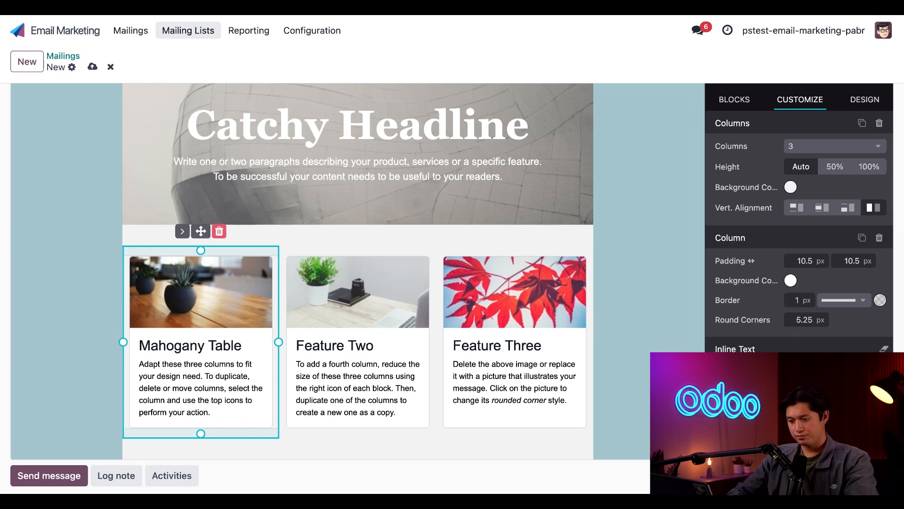
double_click(216, 399)
triple_click(217, 400)
type("Brand new, fully-modular mahogany tables in a variety of sizes.")
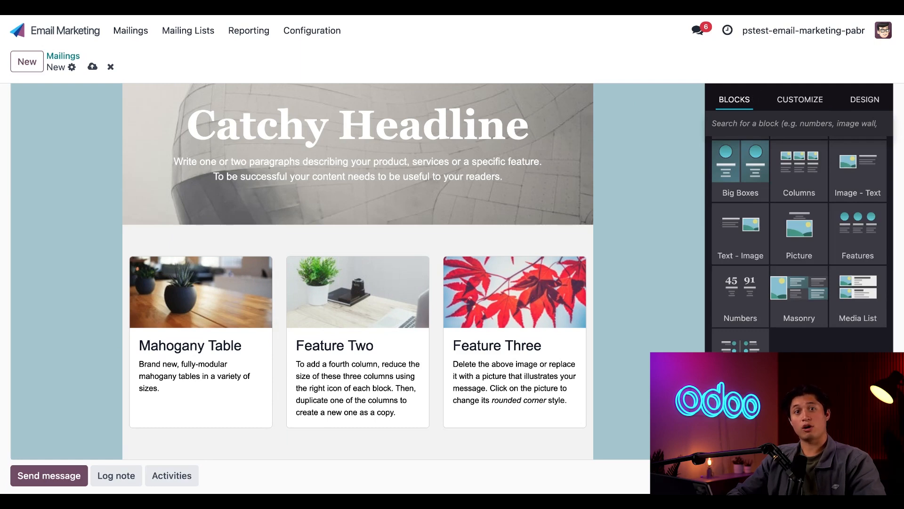
Step: Add an Image - Text block below the three feature columns
scroll(552, 279, "down", 2)
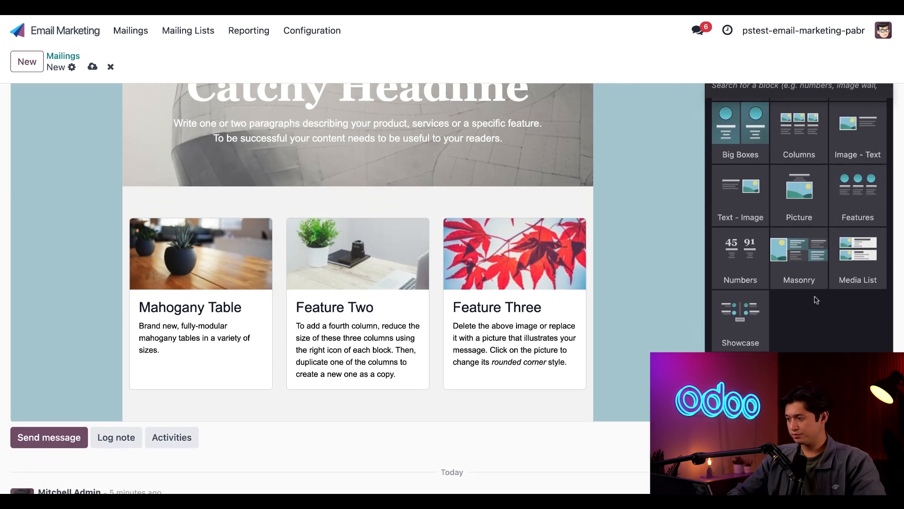
left_click_drag(857, 137, 574, 385)
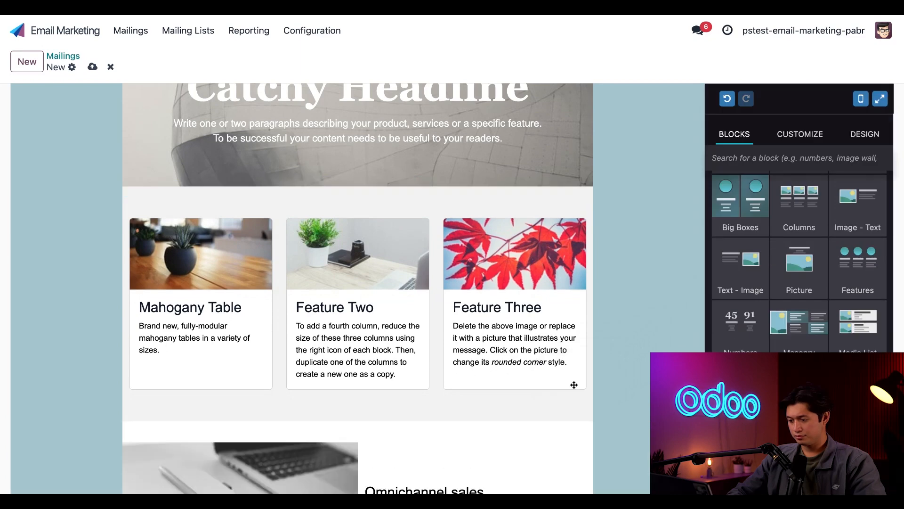
scroll(477, 422, "down", 5)
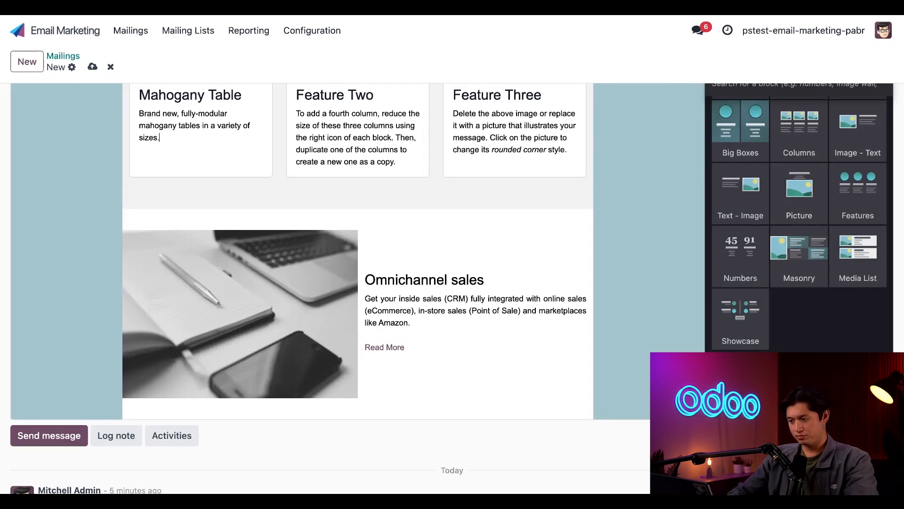
Step: Change the Image - Text block's heading to "Up to 70% off!" and its paragraph to "Featuring select mahogany pieces from our previous collection – this week only!"
triple_click(464, 279)
type("Up to 70% off!")
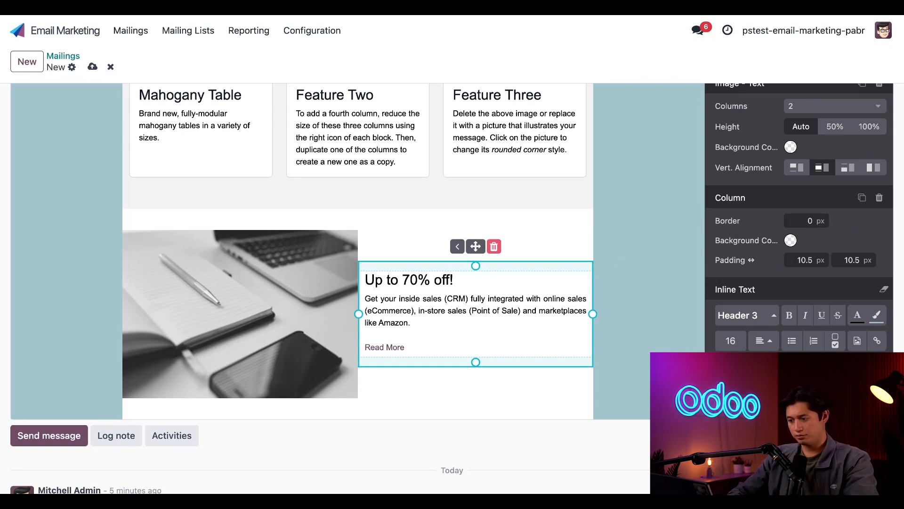
triple_click(476, 310)
type("Featuring select mahogany pieces from our previous collection – this week only!")
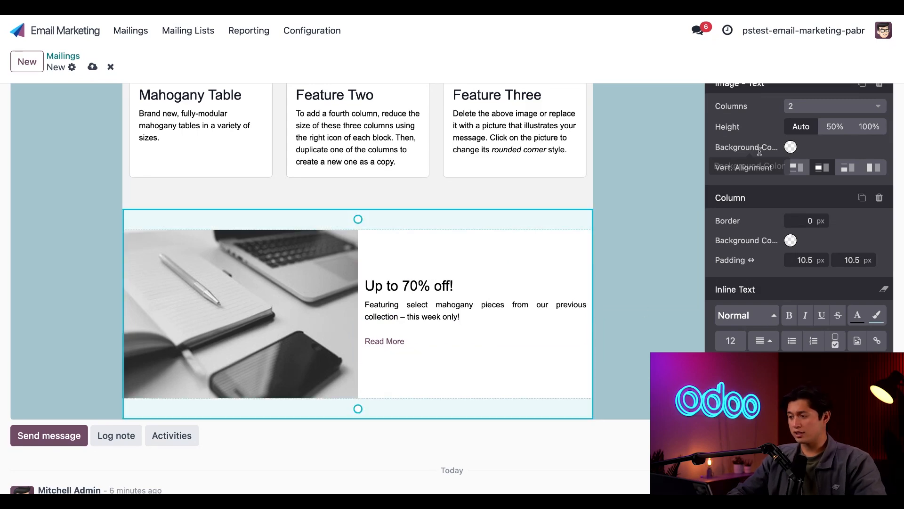
Step: Search the blocks for "sep" and insert a Separator between the feature columns and the Image - Text block
scroll(758, 152, "up", 3)
left_click(735, 134)
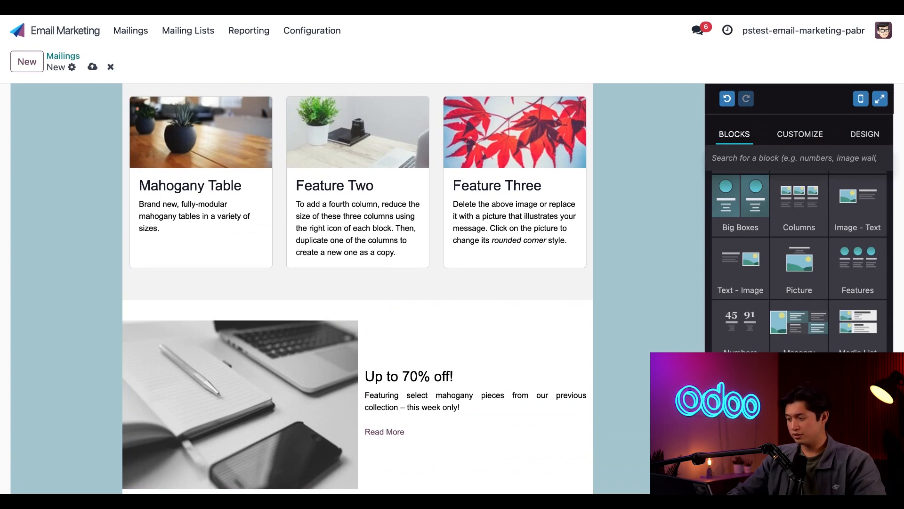
left_click(781, 158)
type("sep")
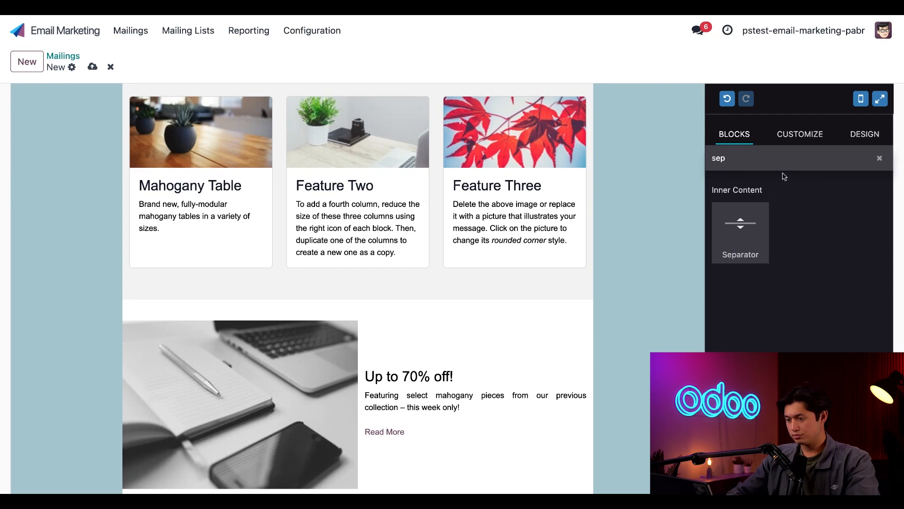
left_click_drag(741, 222, 547, 314)
scroll(630, 324, "down", 3)
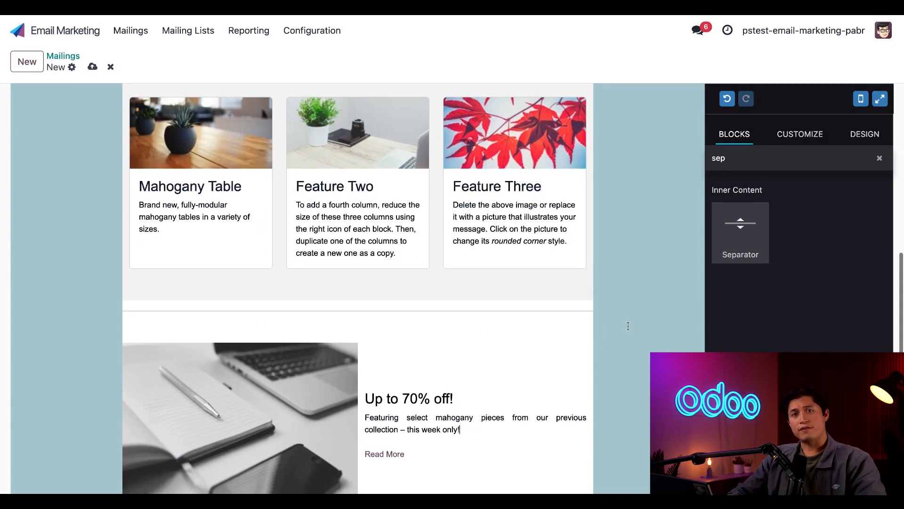
scroll(629, 326, "up", 2)
scroll(801, 209, "up", 10)
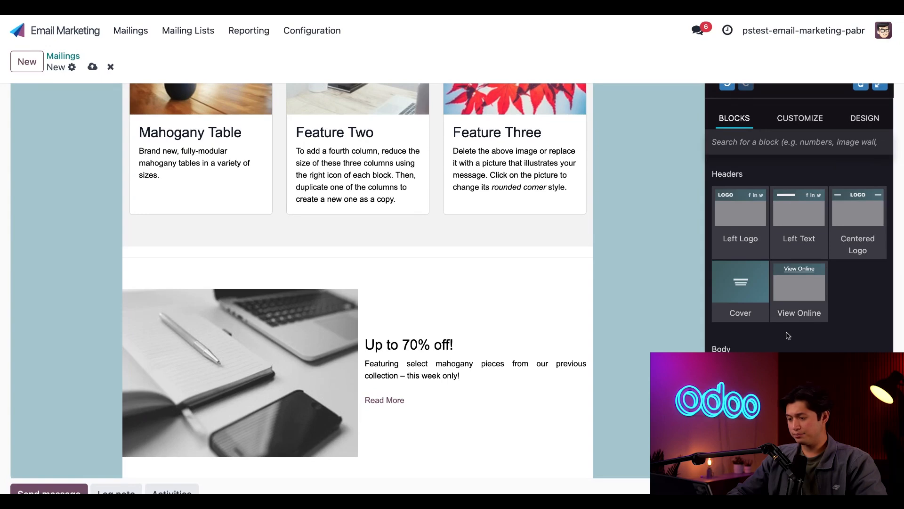
scroll(495, 369, "down", 2)
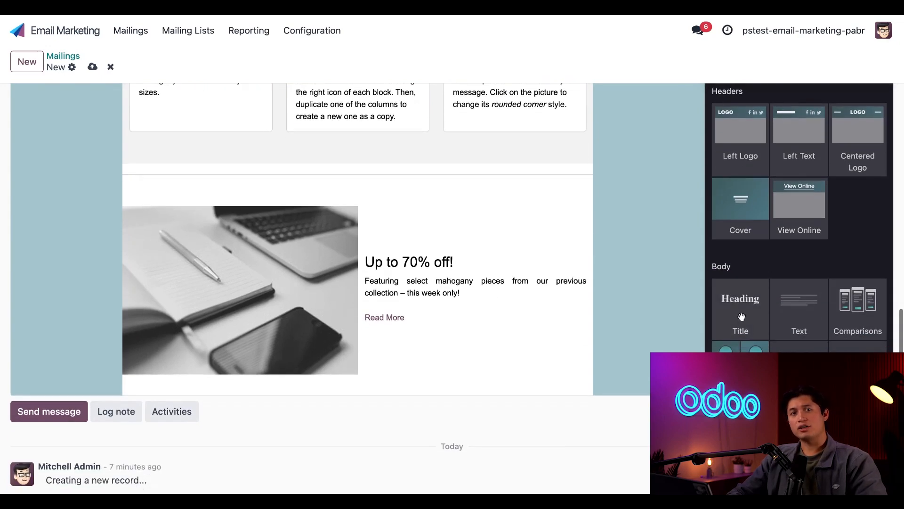
Step: Add a Text block below the Image - Text block and clear all of its placeholder paragraphs
left_click_drag(798, 311, 570, 390)
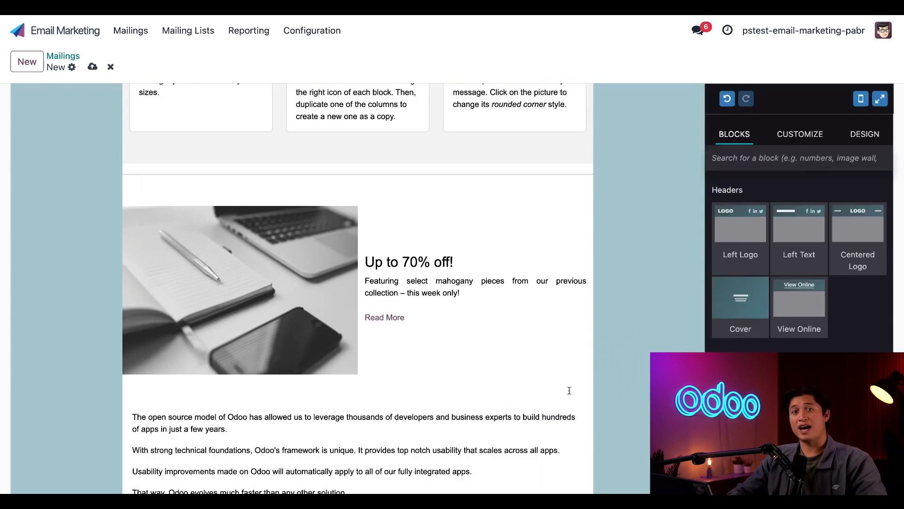
scroll(540, 382, "down", 2)
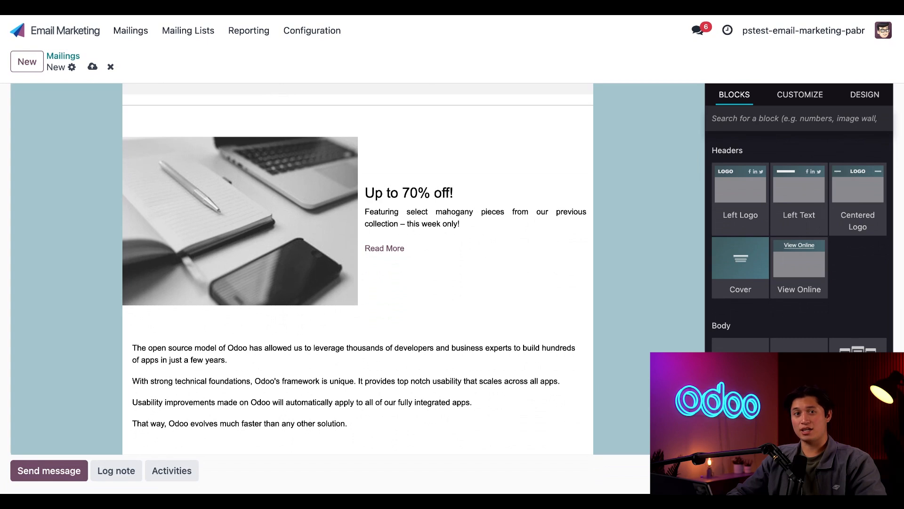
scroll(412, 283, "down", 3)
triple_click(412, 337)
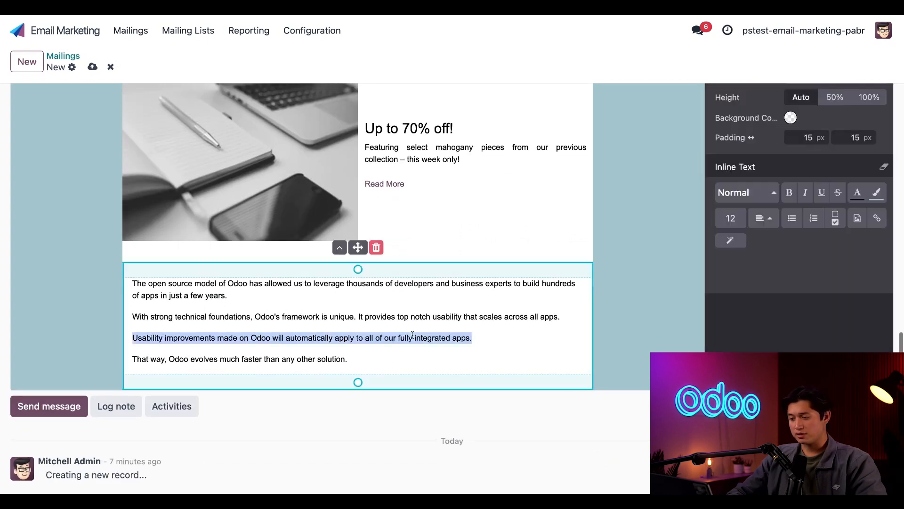
left_click_drag(383, 358, 126, 277)
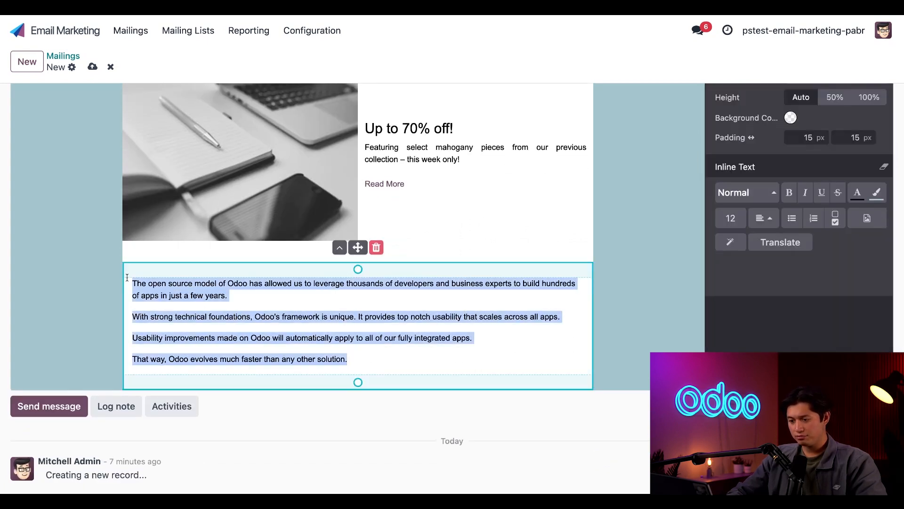
key("BackSpace")
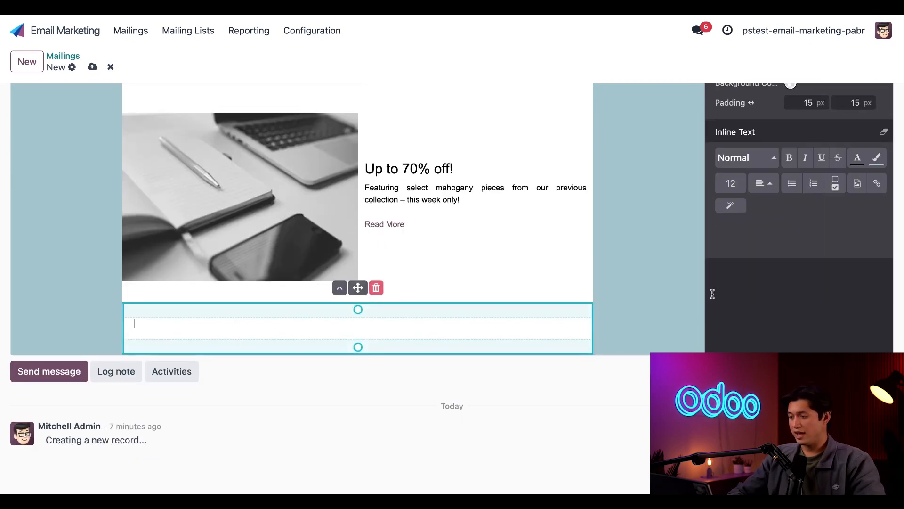
Step: Generate AI text from "Write a paragraph of copy for a 70% sale on mahogany furniture from Stealthy Wood’s previous collection" and insert it
left_click(731, 206)
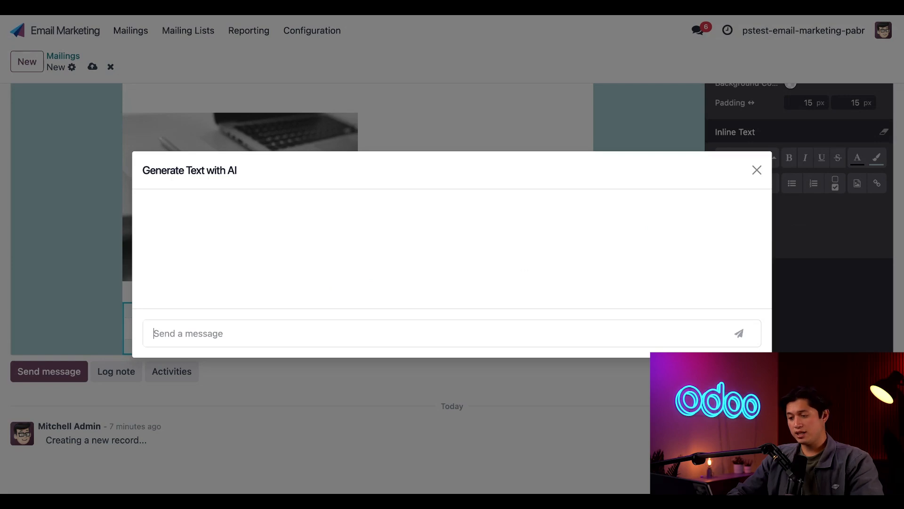
type("Write a paragraph of copy for a 70% sale on mahogany furniture from Stealthy Wood’s previous collection")
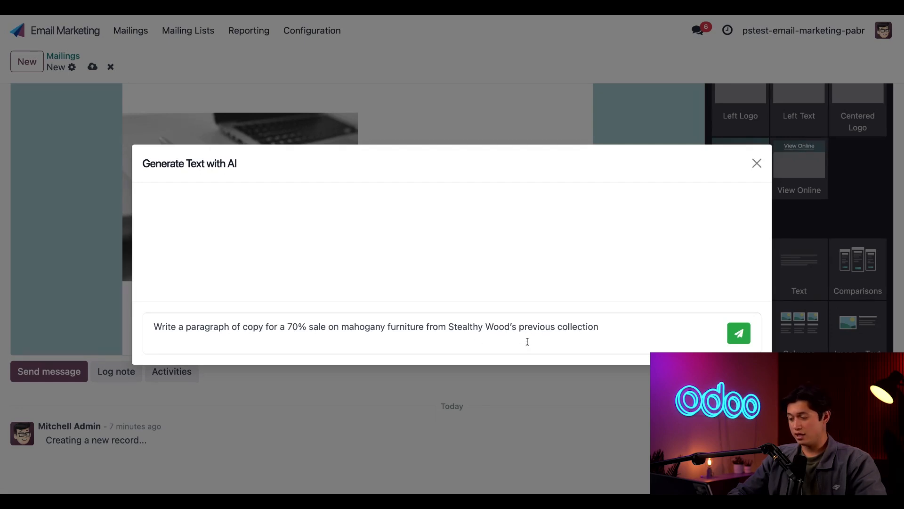
key("Return")
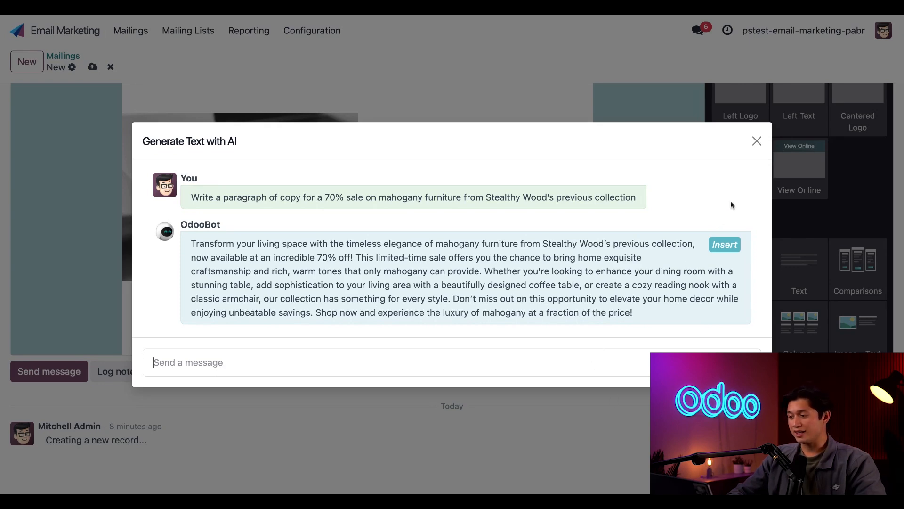
left_click(733, 246)
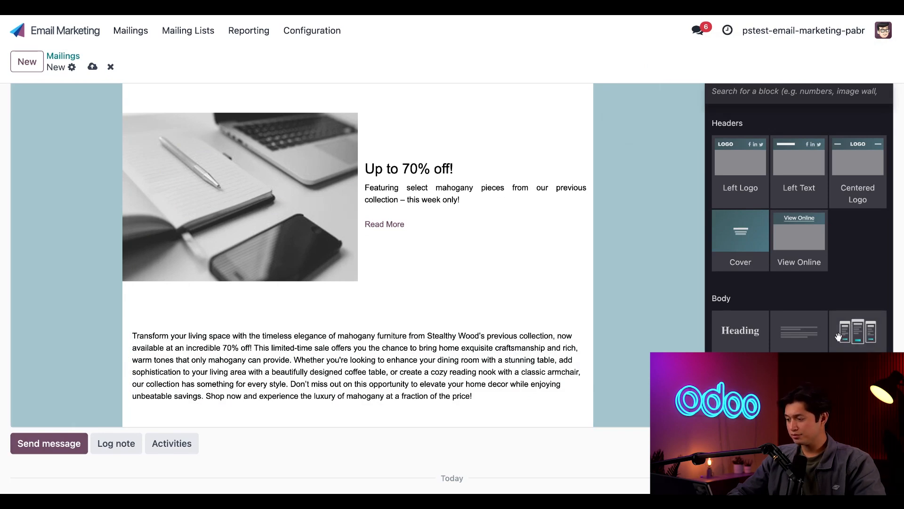
Step: Add an Items block from the marketing content below the sale paragraph
scroll(801, 227, "down", 6)
scroll(799, 226, "down", 3)
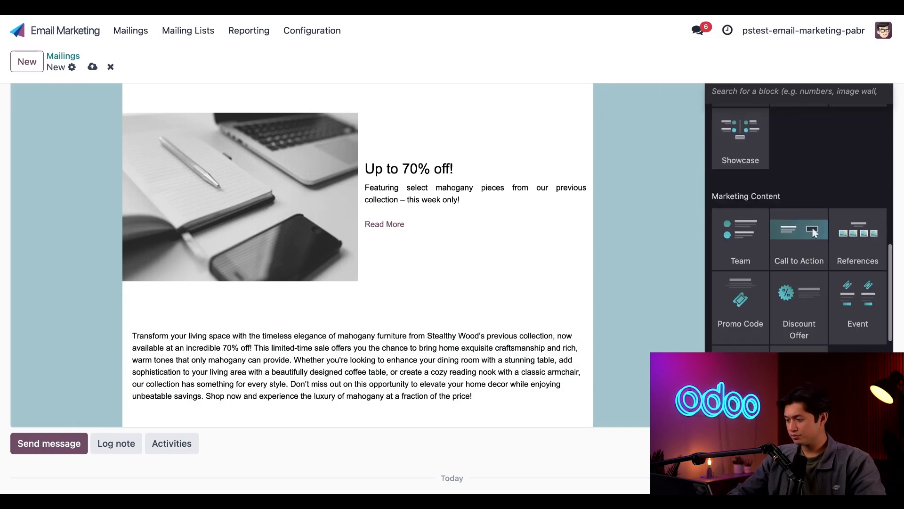
left_click_drag(741, 365, 566, 443)
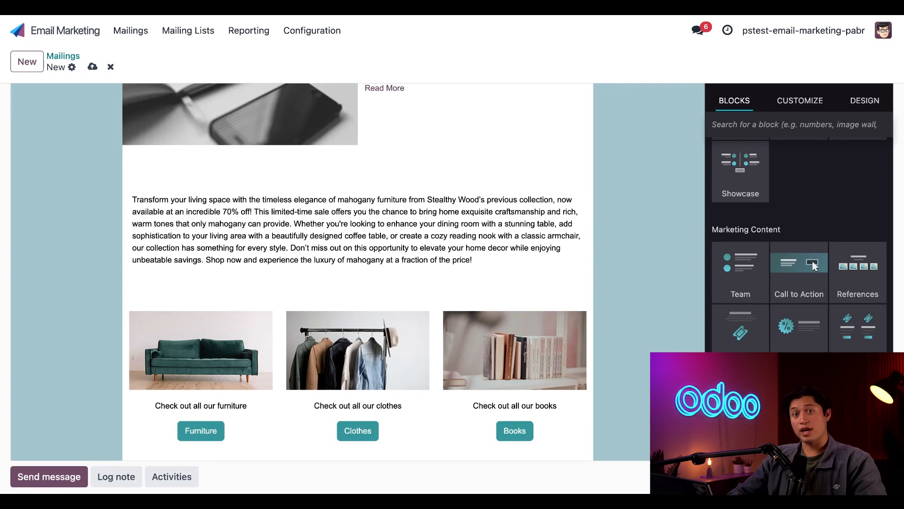
scroll(813, 266, "down", 3)
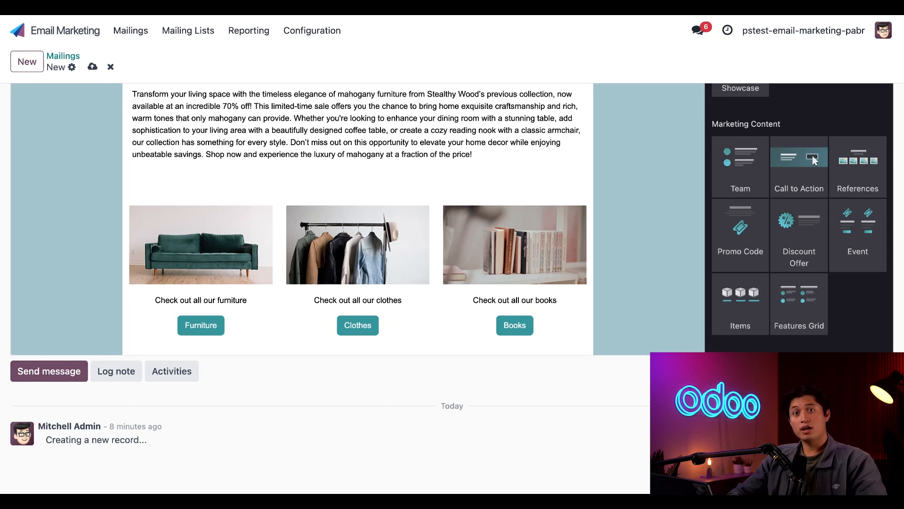
Step: Remove the Books column from the Items block and set the block to 2 columns
left_click(527, 260)
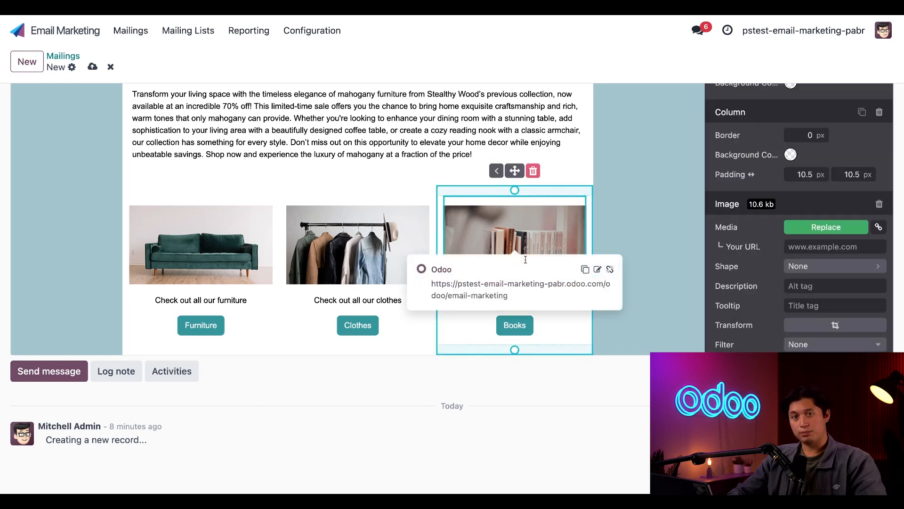
left_click(533, 171)
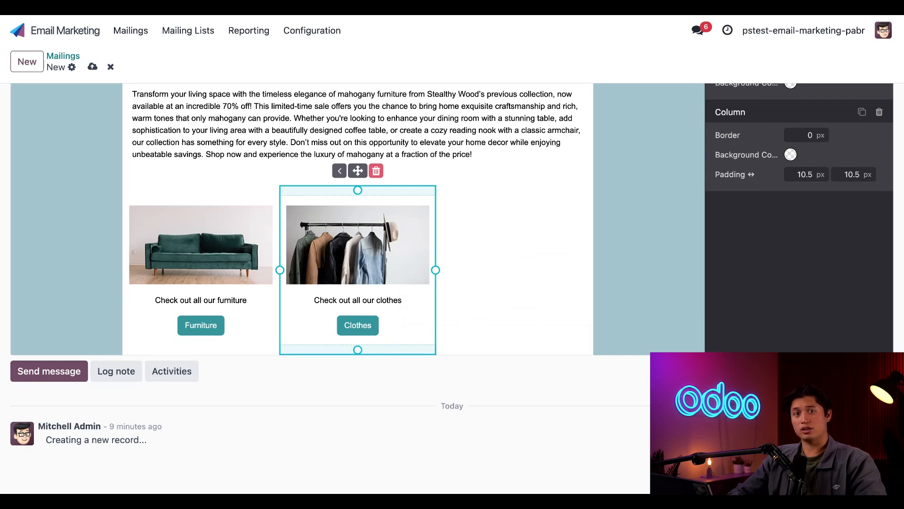
left_click(528, 320)
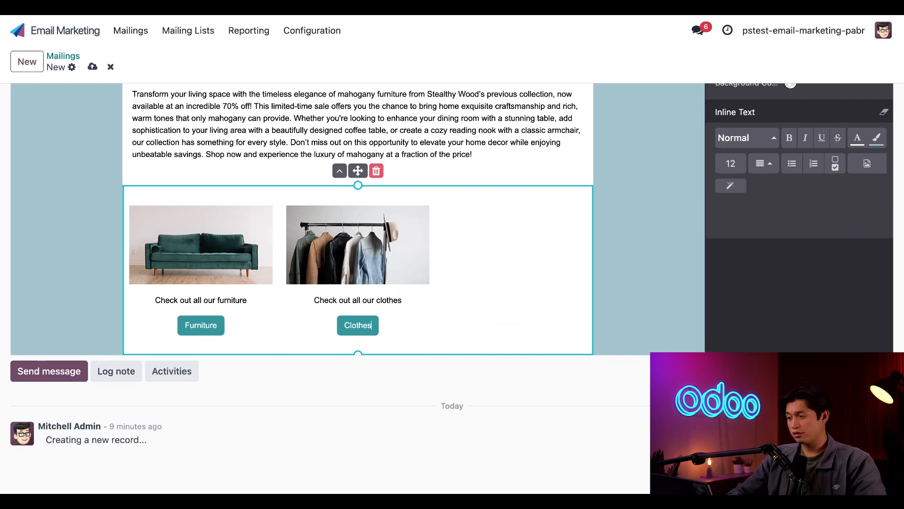
scroll(815, 143, "up", 3)
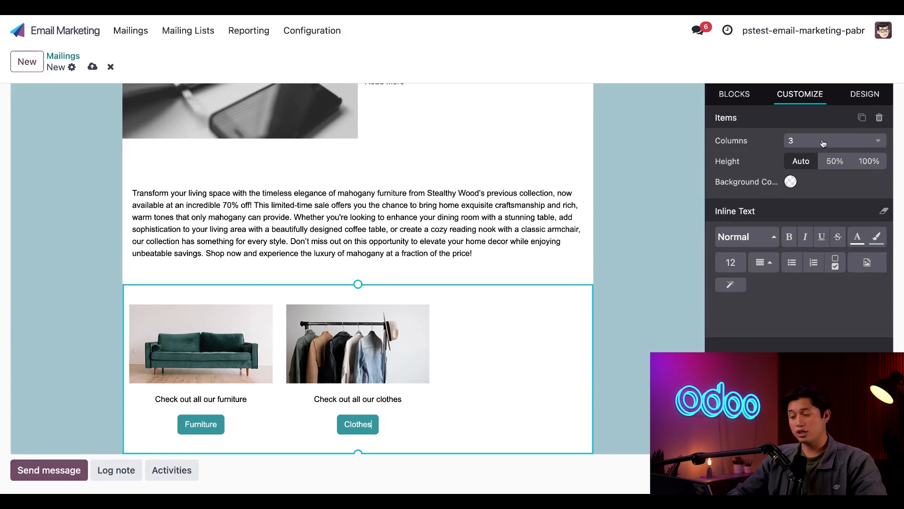
left_click(823, 141)
left_click(784, 190)
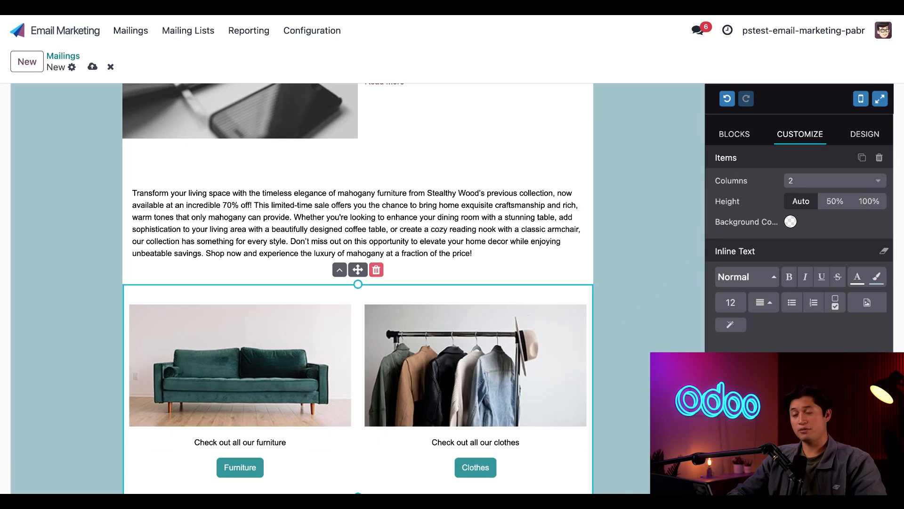
Step: Add a Footer Center block at the end of the email and delete its TikTok icon
left_click(738, 137)
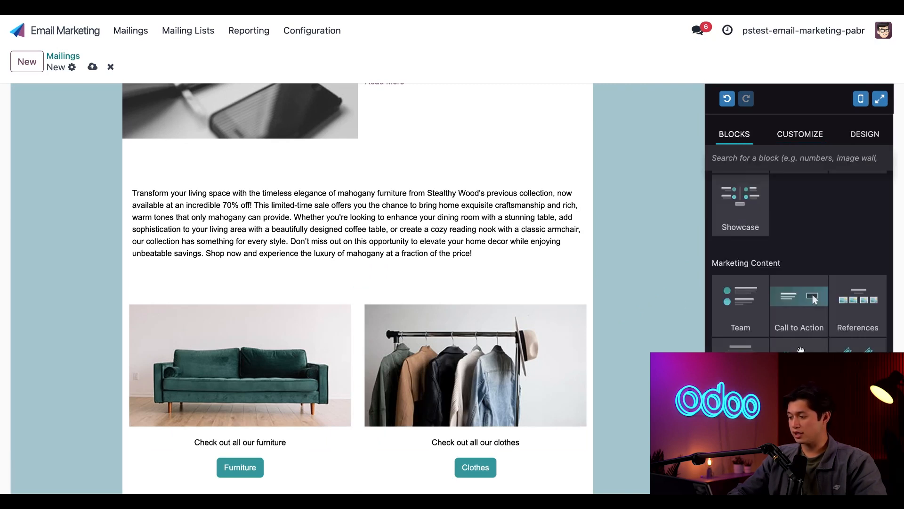
scroll(800, 348, "down", 4)
scroll(800, 348, "down", 1)
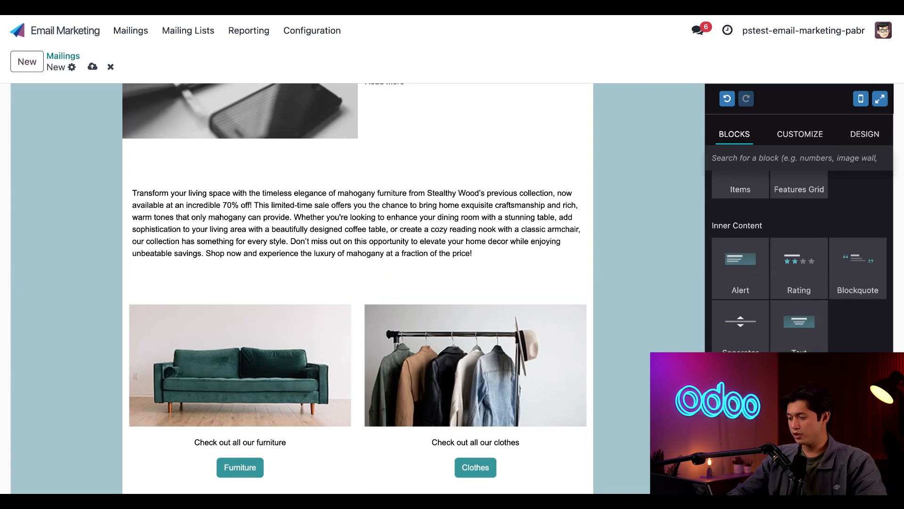
scroll(512, 406, "down", 5)
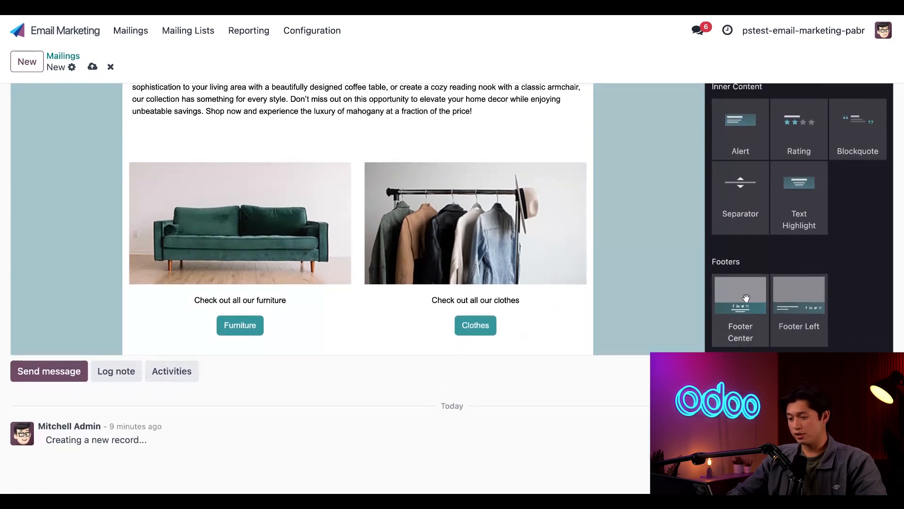
left_click_drag(746, 297, 572, 358)
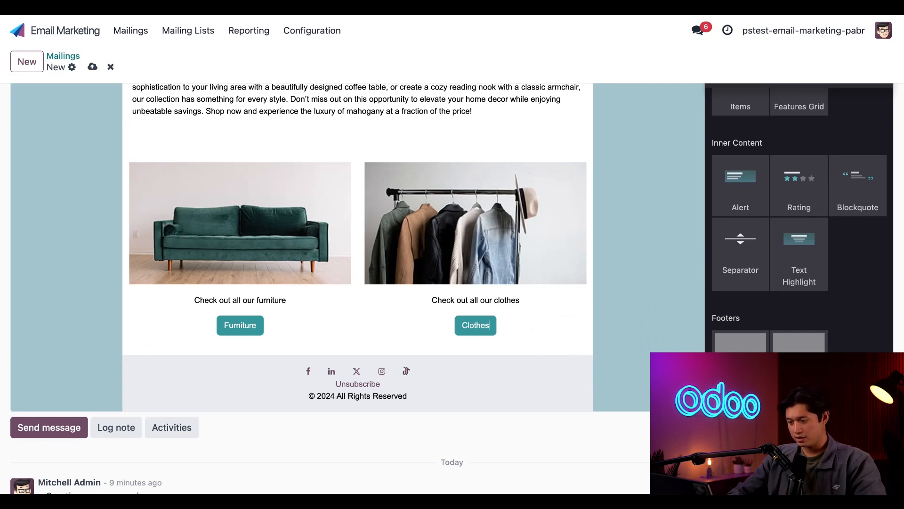
left_click(407, 371)
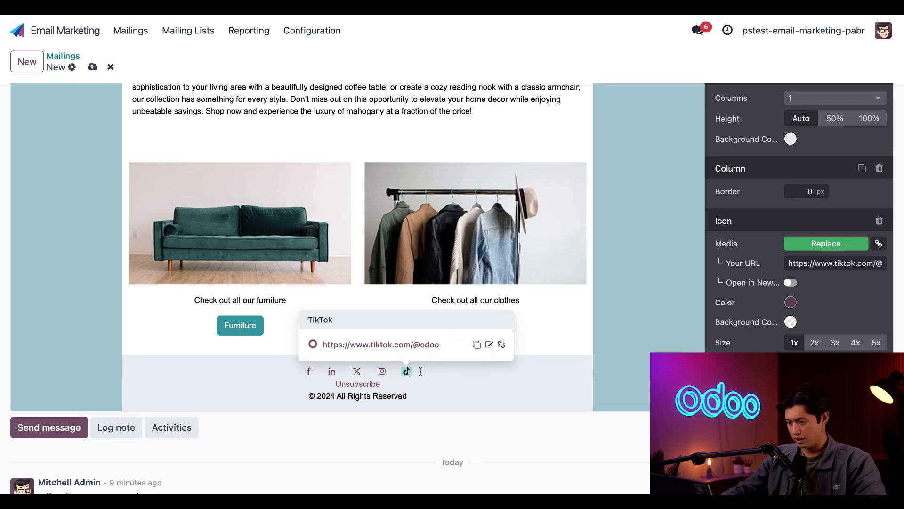
key("BackSpace")
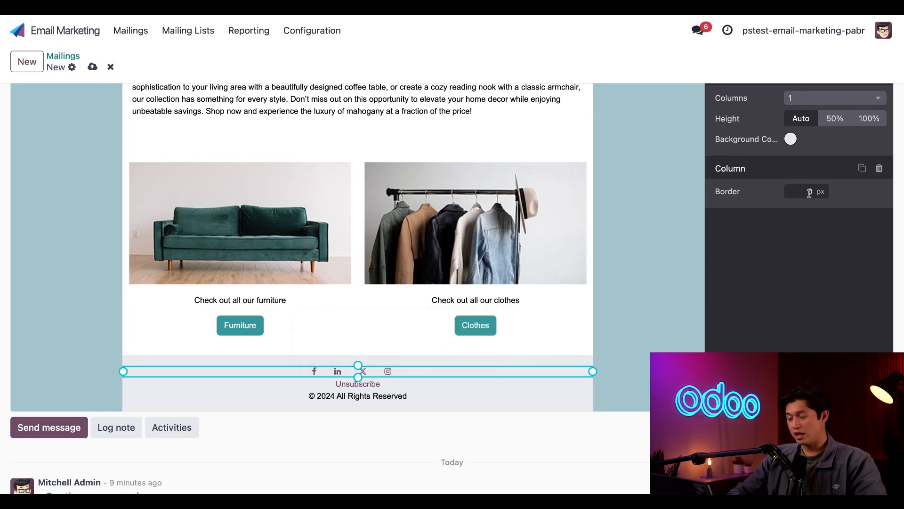
Step: Give the footer's social icon column a 5 px double-line border in light blue
left_click(808, 193)
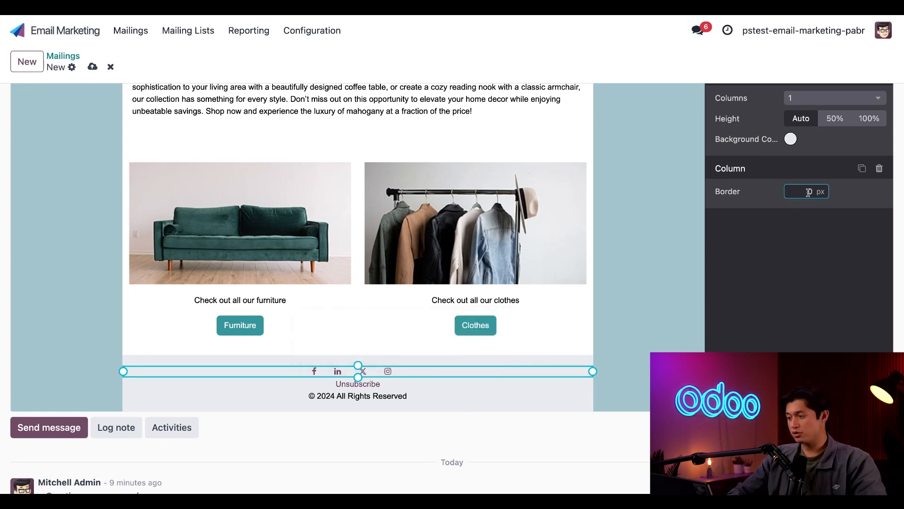
type("5")
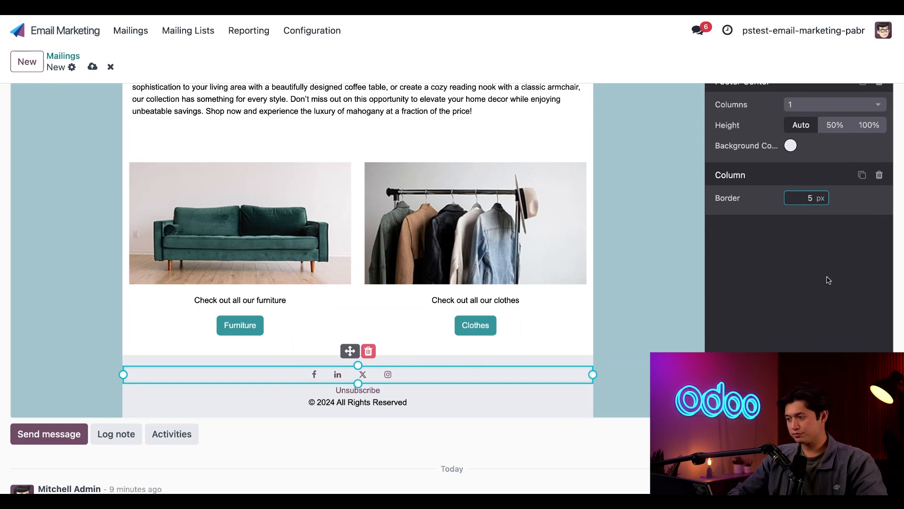
scroll(829, 280, "up", 1)
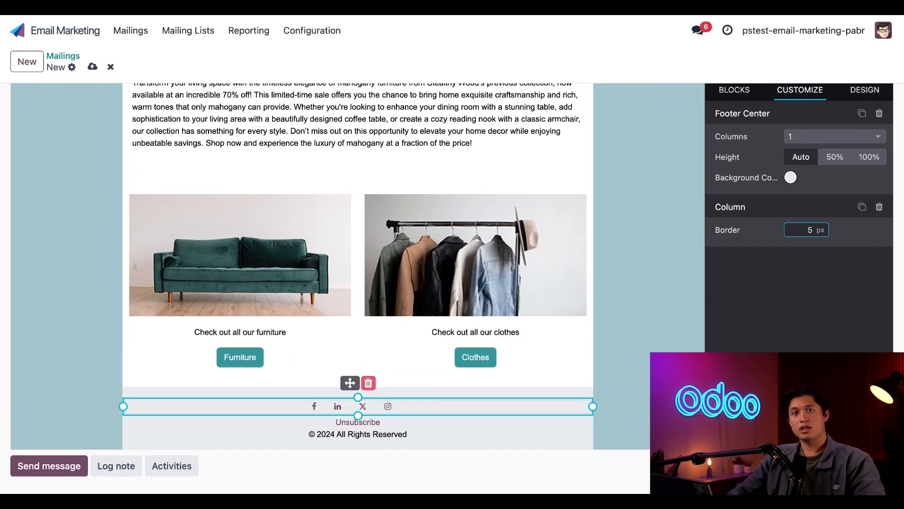
key("Return")
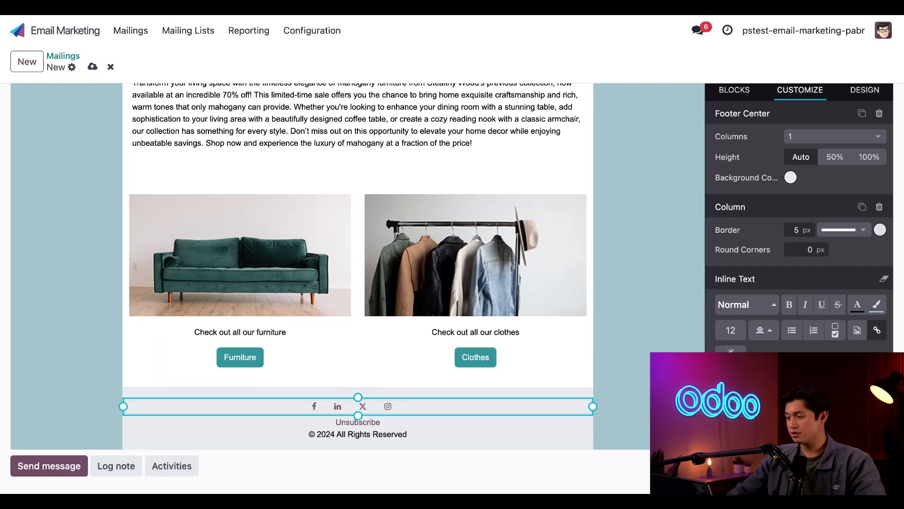
left_click(844, 230)
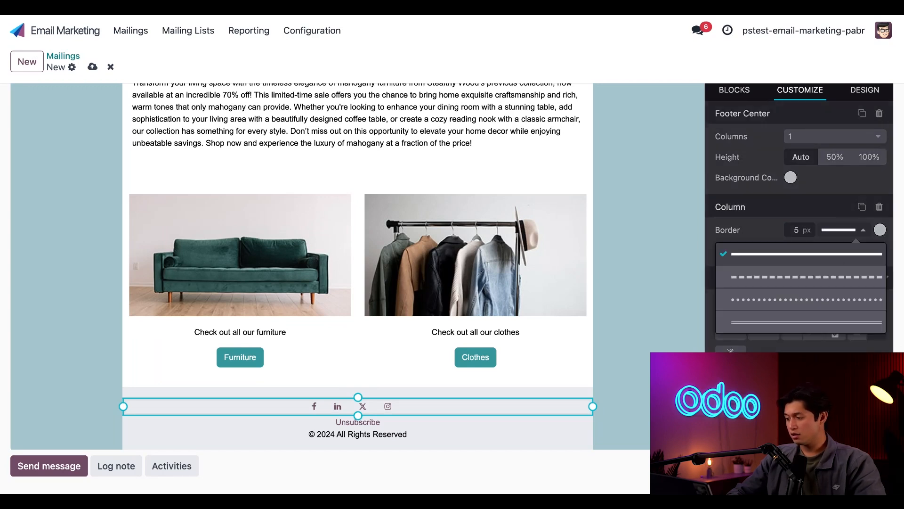
left_click(821, 324)
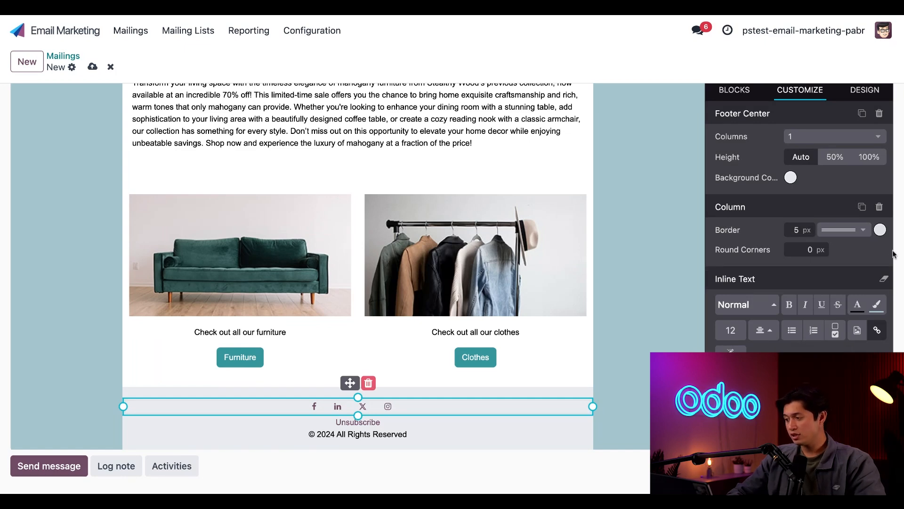
left_click(880, 230)
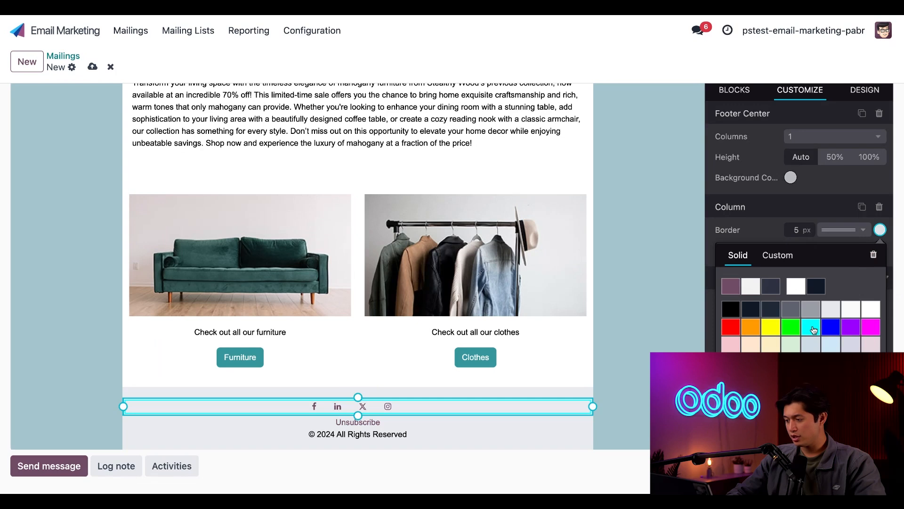
left_click(831, 362)
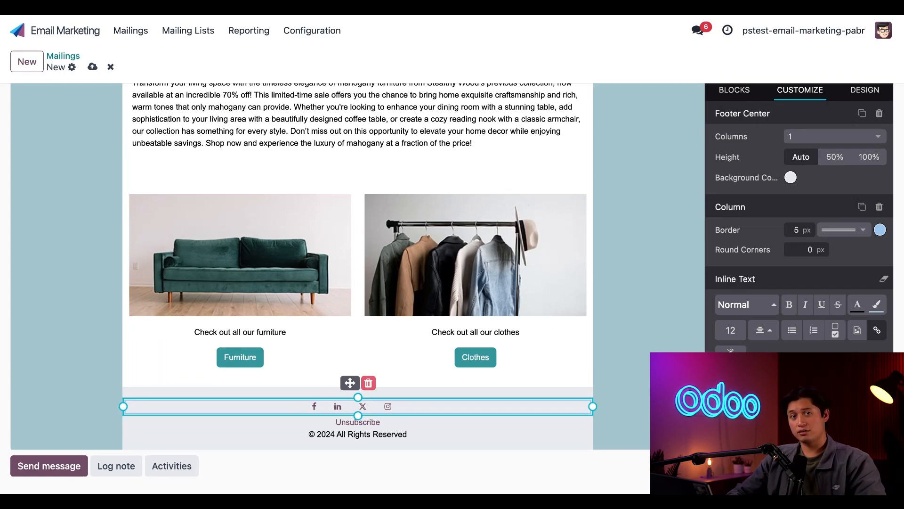
Step: Save the finished Promo mailing as a reusable template
scroll(458, 333, "up", 15)
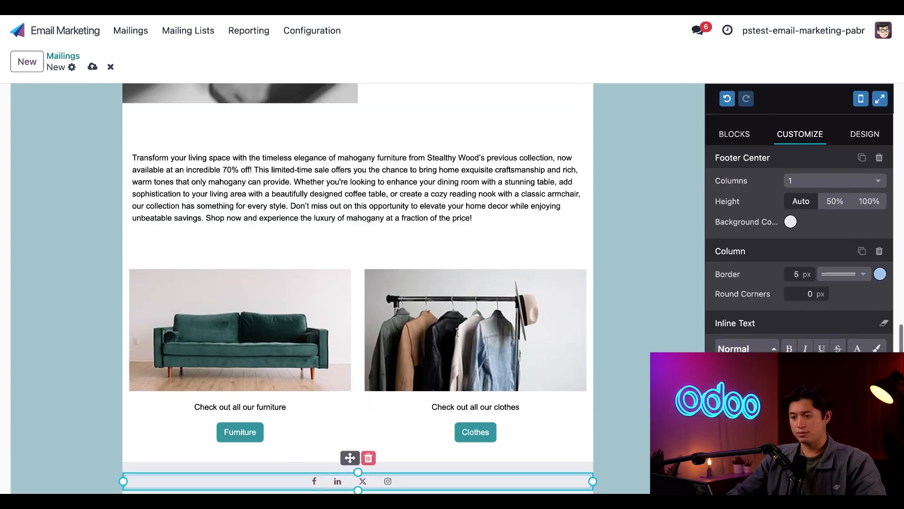
scroll(458, 333, "up", 1)
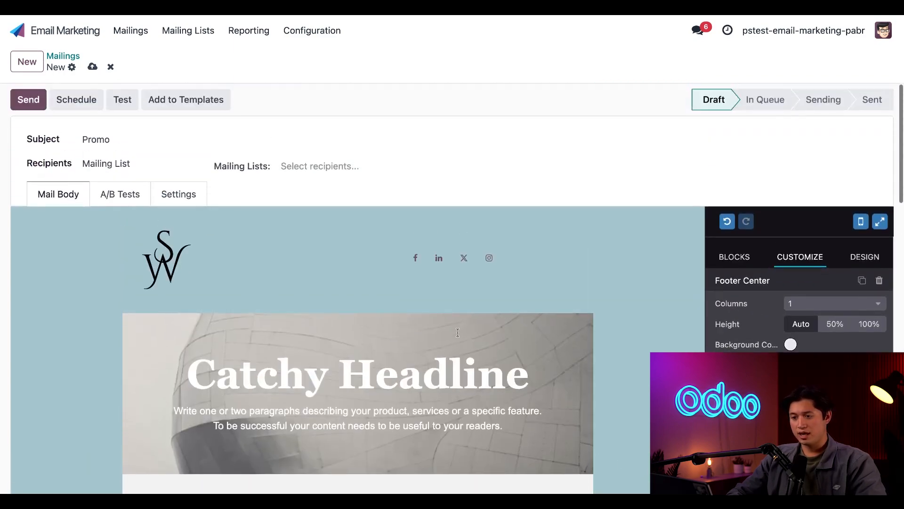
left_click(193, 102)
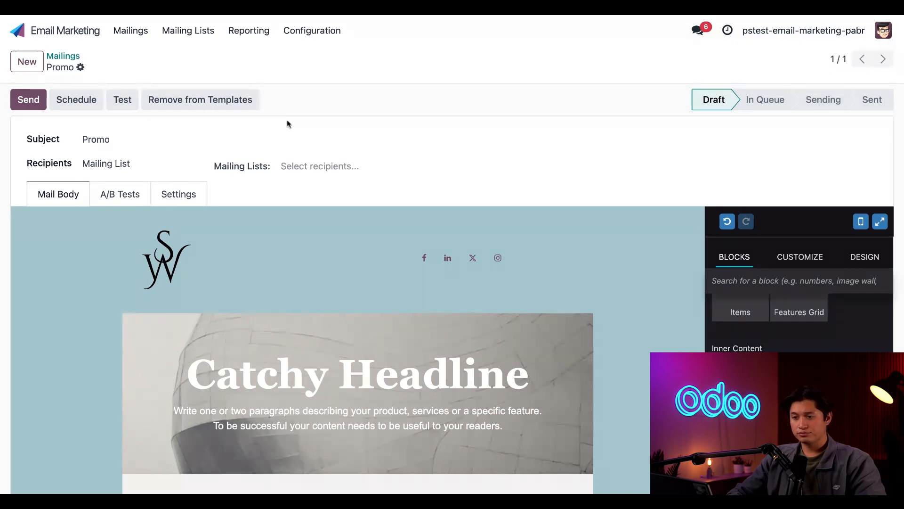
Step: Create a new mailing from the saved "Promo" template and review its loaded body
left_click(20, 65)
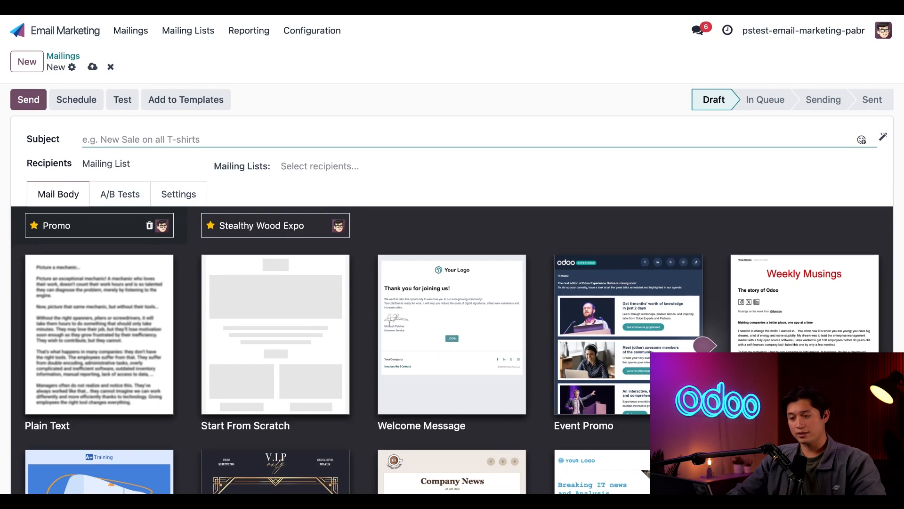
left_click(99, 225)
scroll(480, 165, "down", 10)
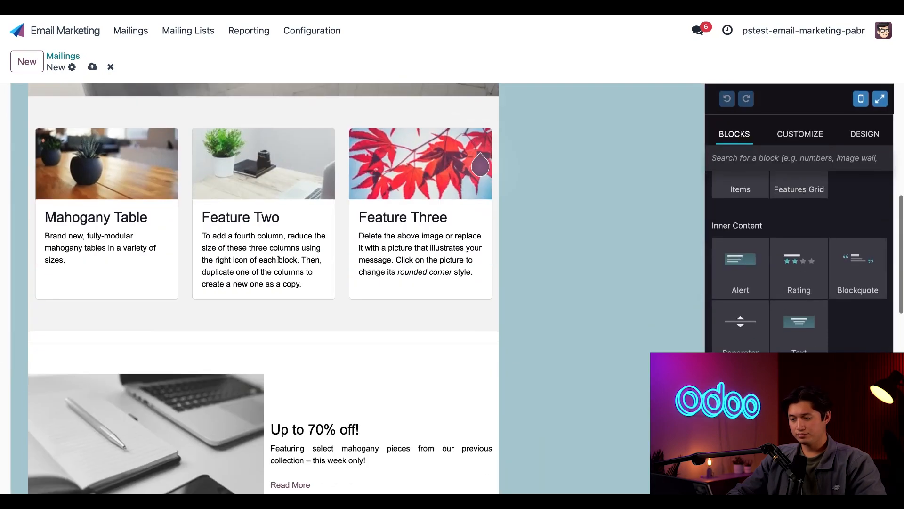
scroll(278, 259, "up", 10)
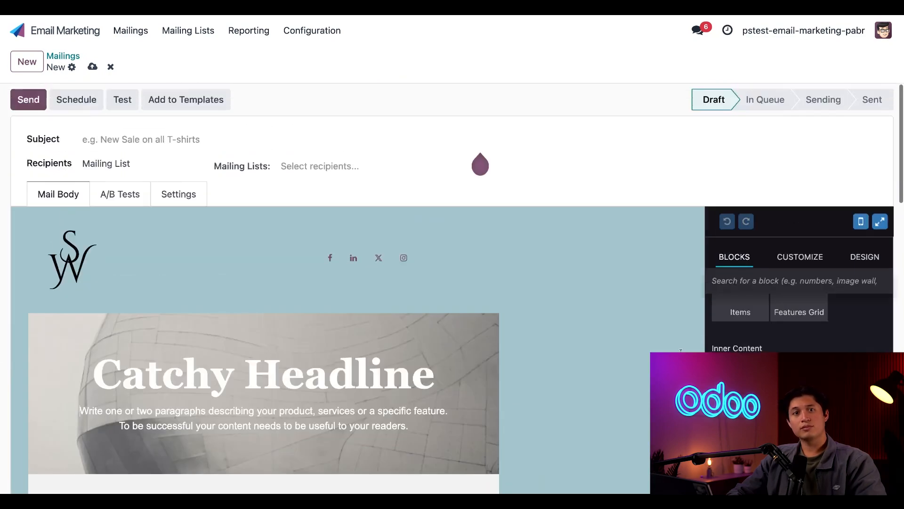